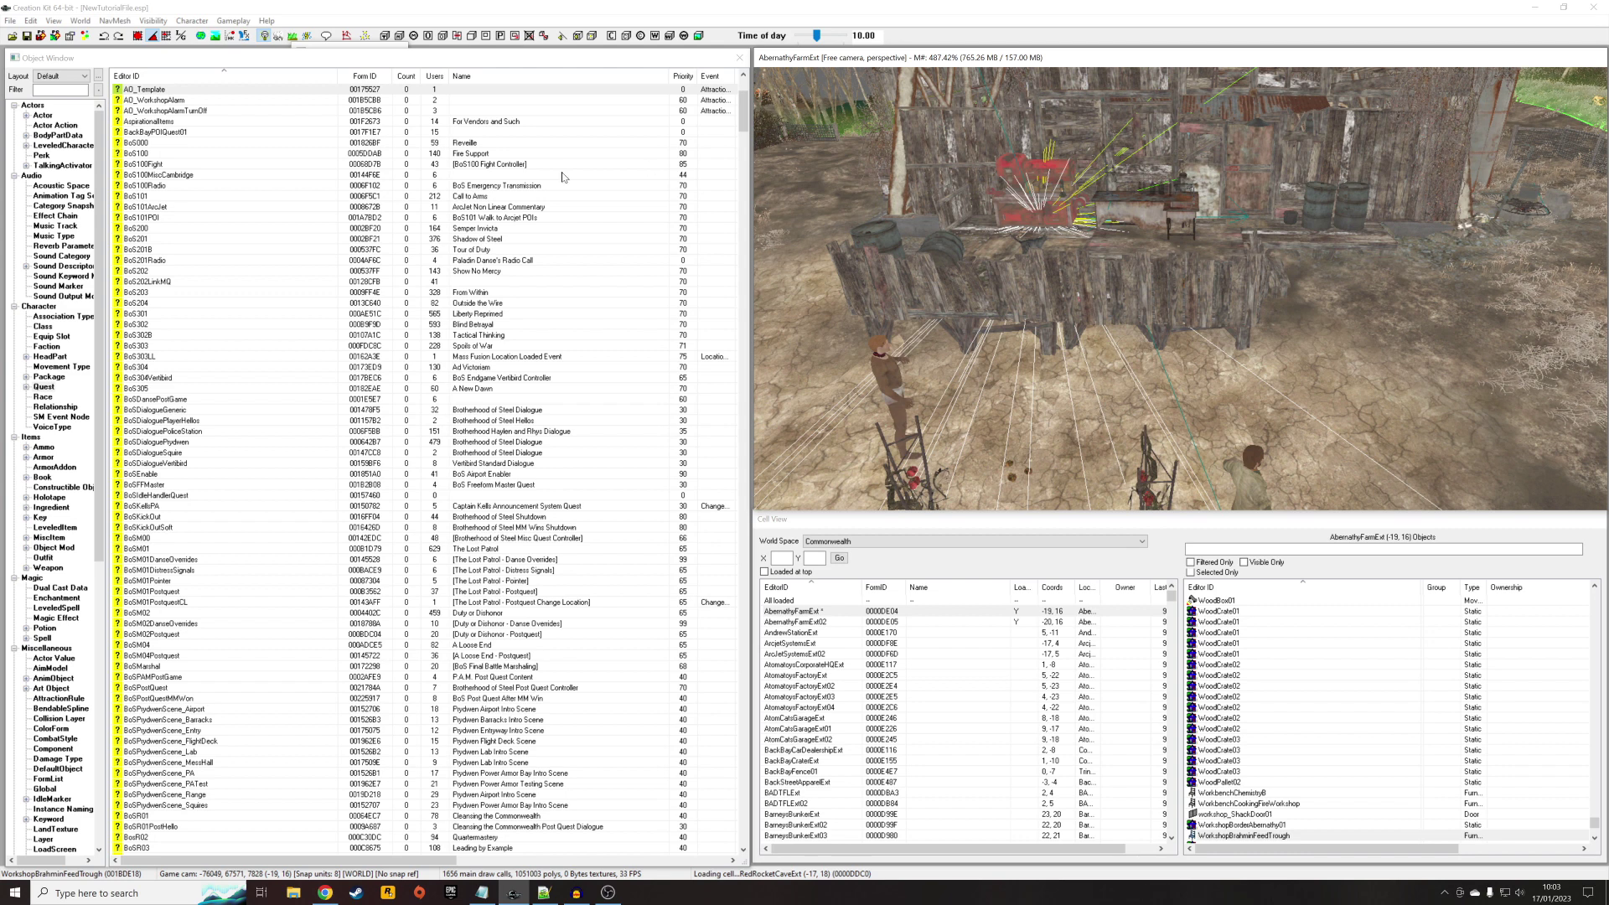
- Create a new quest with ID Tutorial_FadeQuest and save the plugin
right_click(280, 94)
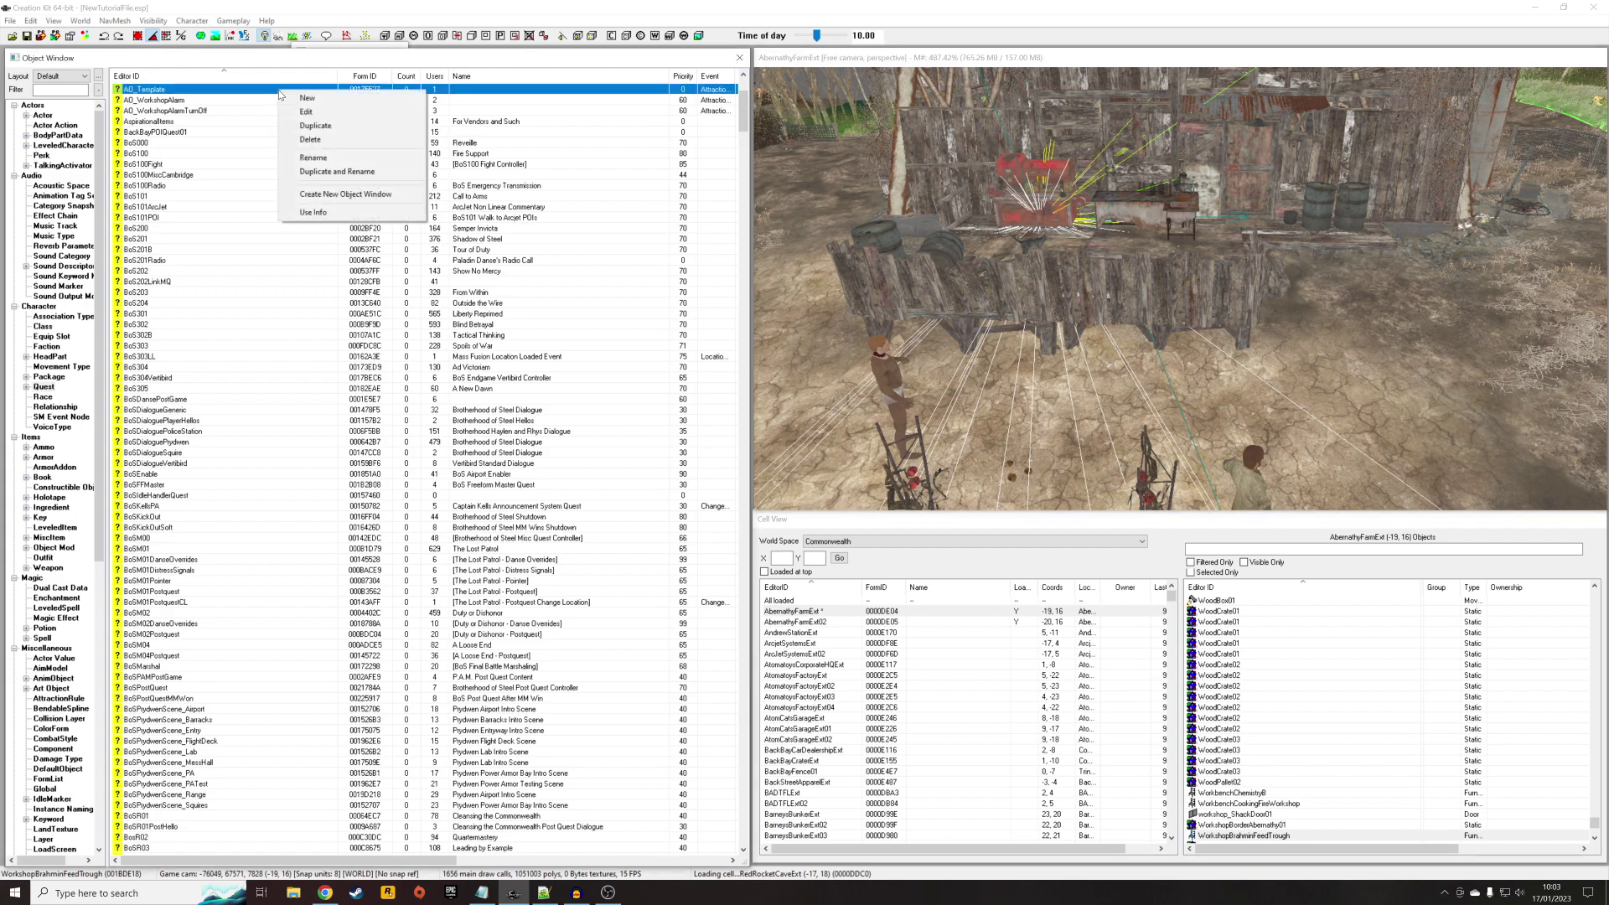
click(332, 99)
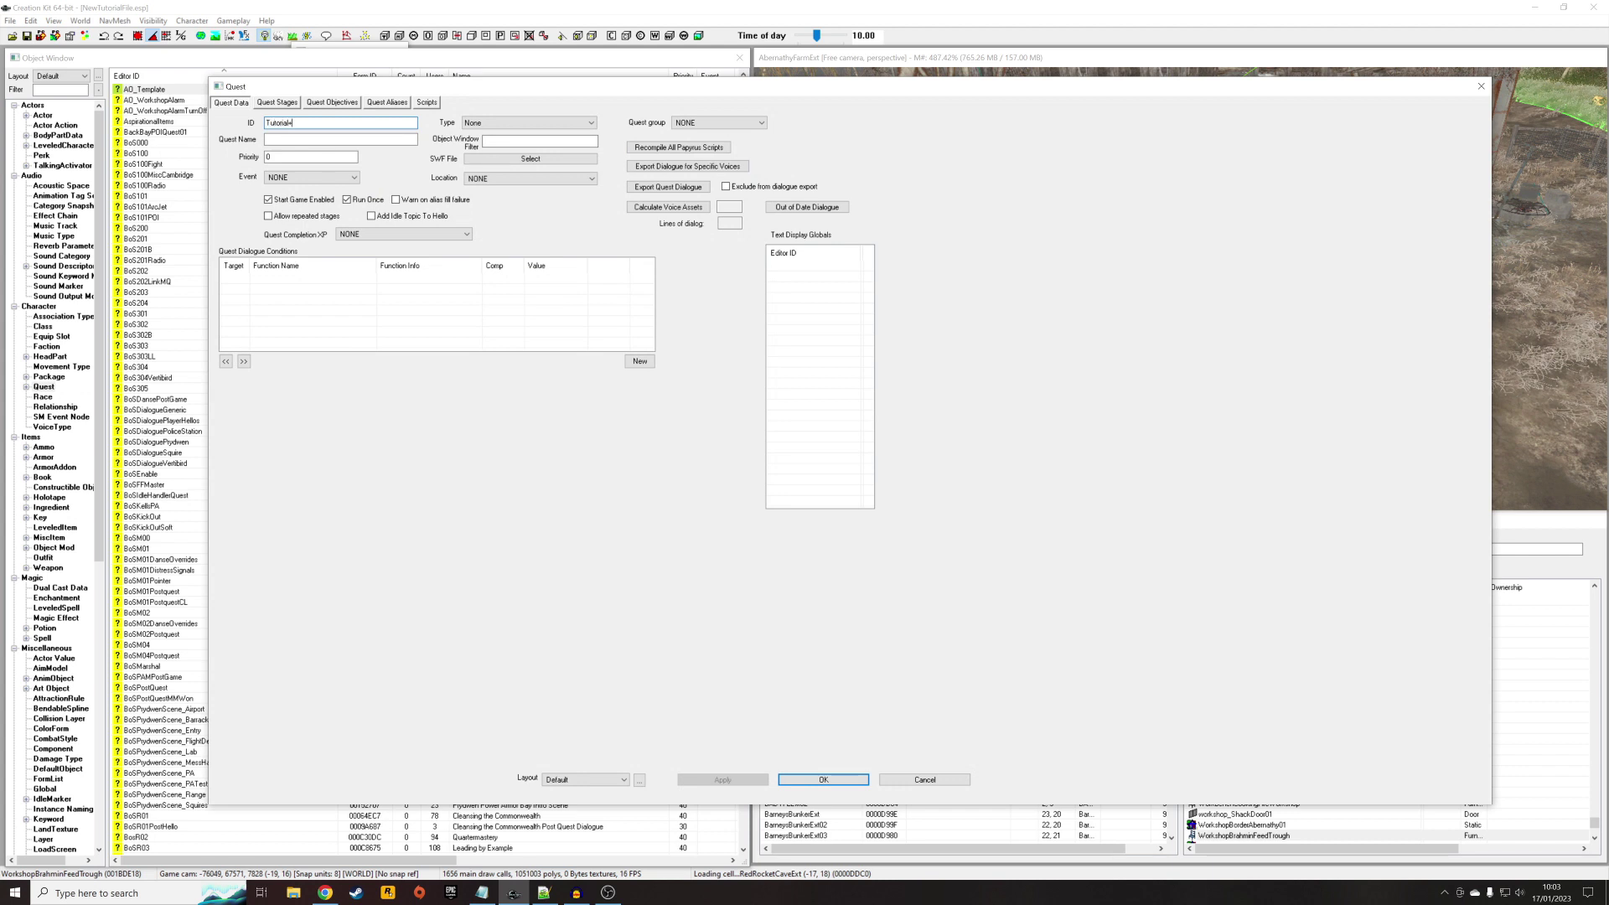
text(Tutorial_FadeQuest)
click(824, 781)
click(27, 36)
- Filter the quest list by 'tutorial' and reopen Tutorial_FadeQuest
click(60, 90)
text(tutorial)
double_click(185, 112)
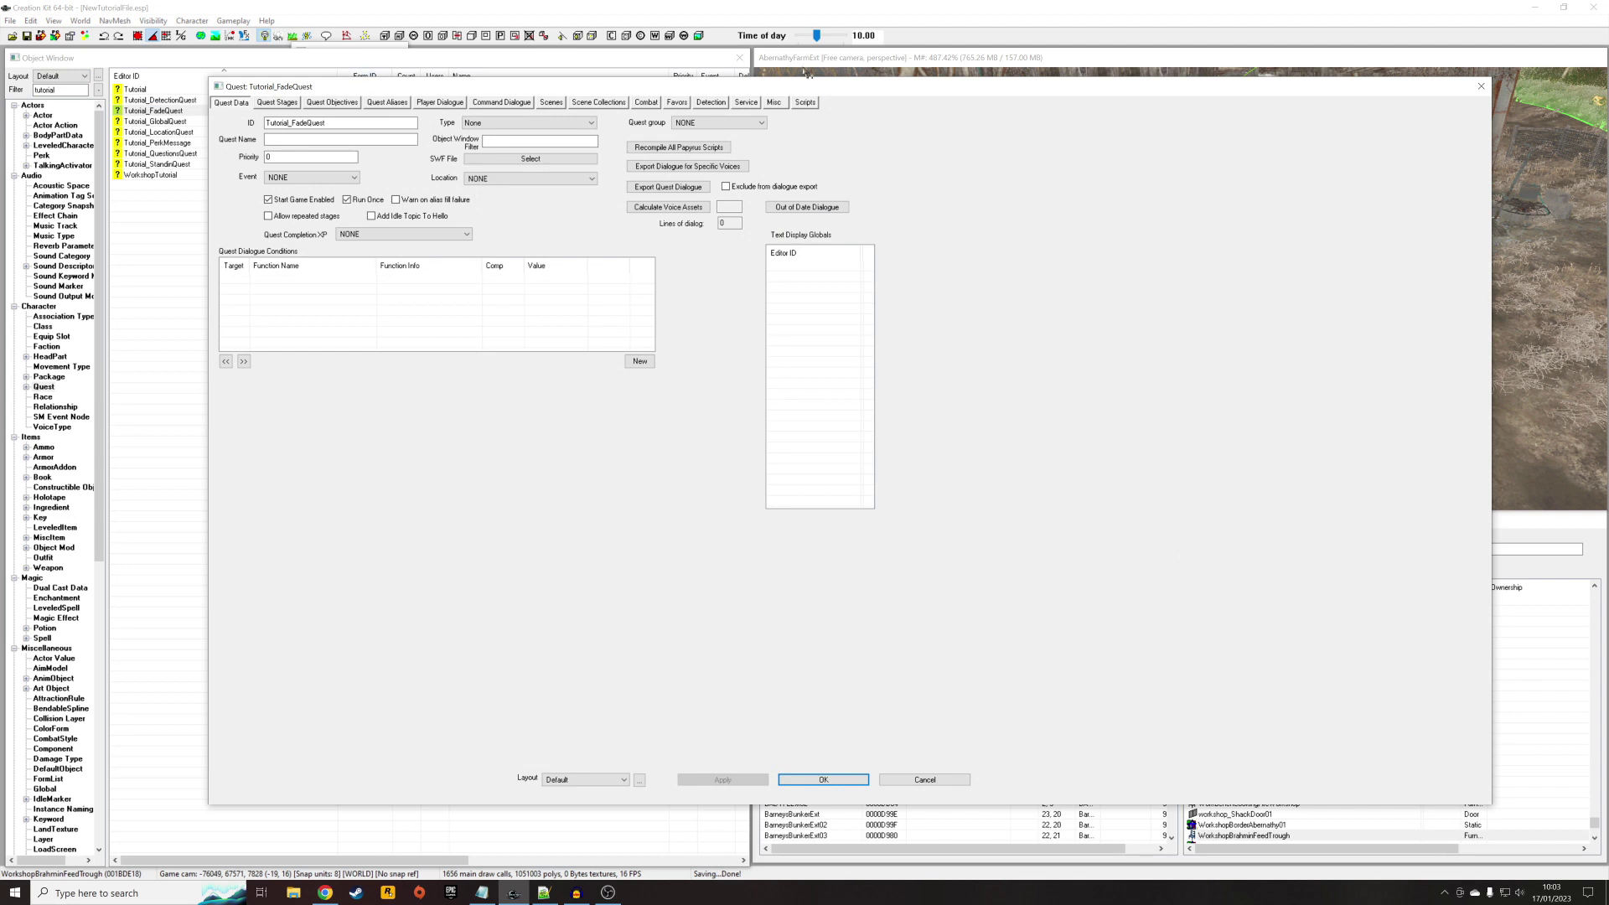
- Attach a brand-new script TutorialNew:Tutorial_FadeScript to the quest and dismiss its empty properties window
click(815, 104)
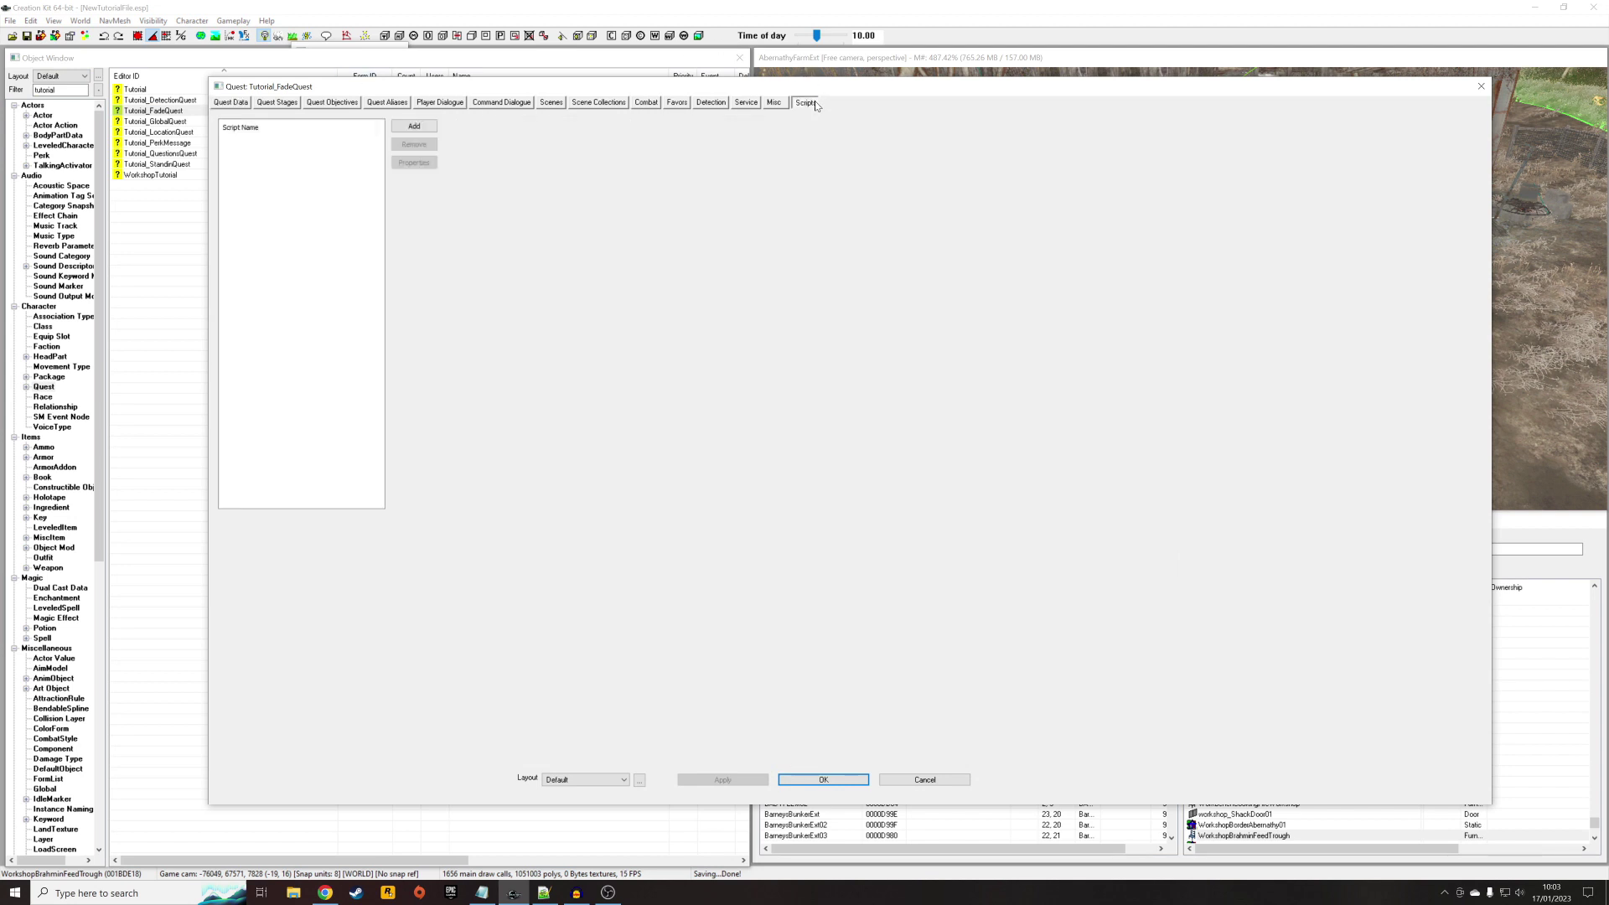
click(414, 127)
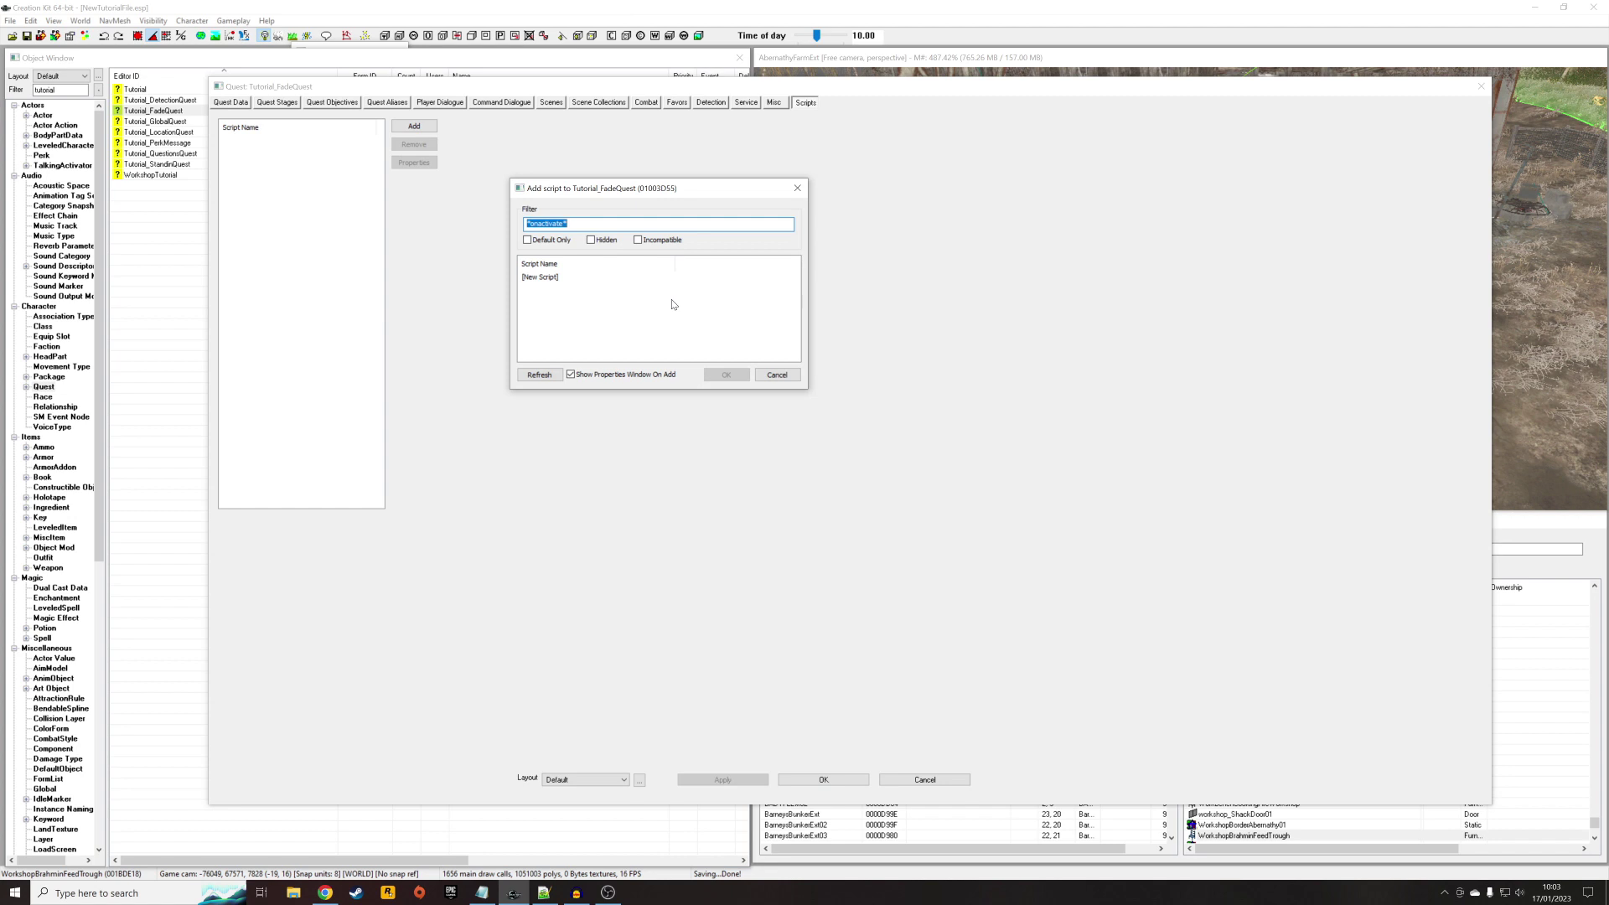
click(553, 278)
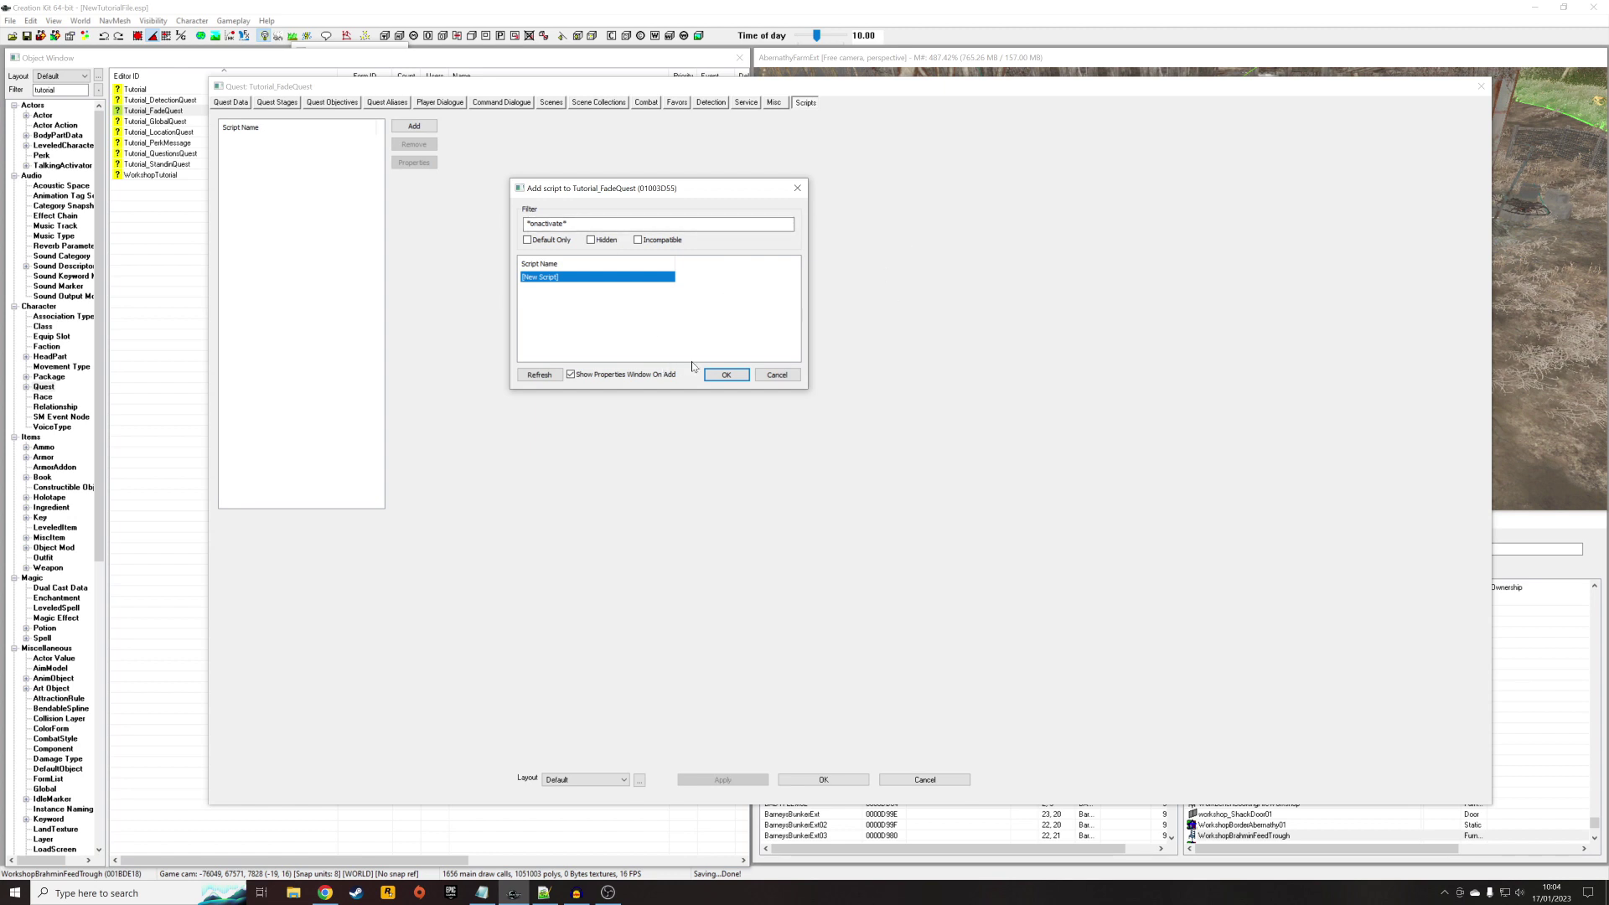
click(721, 378)
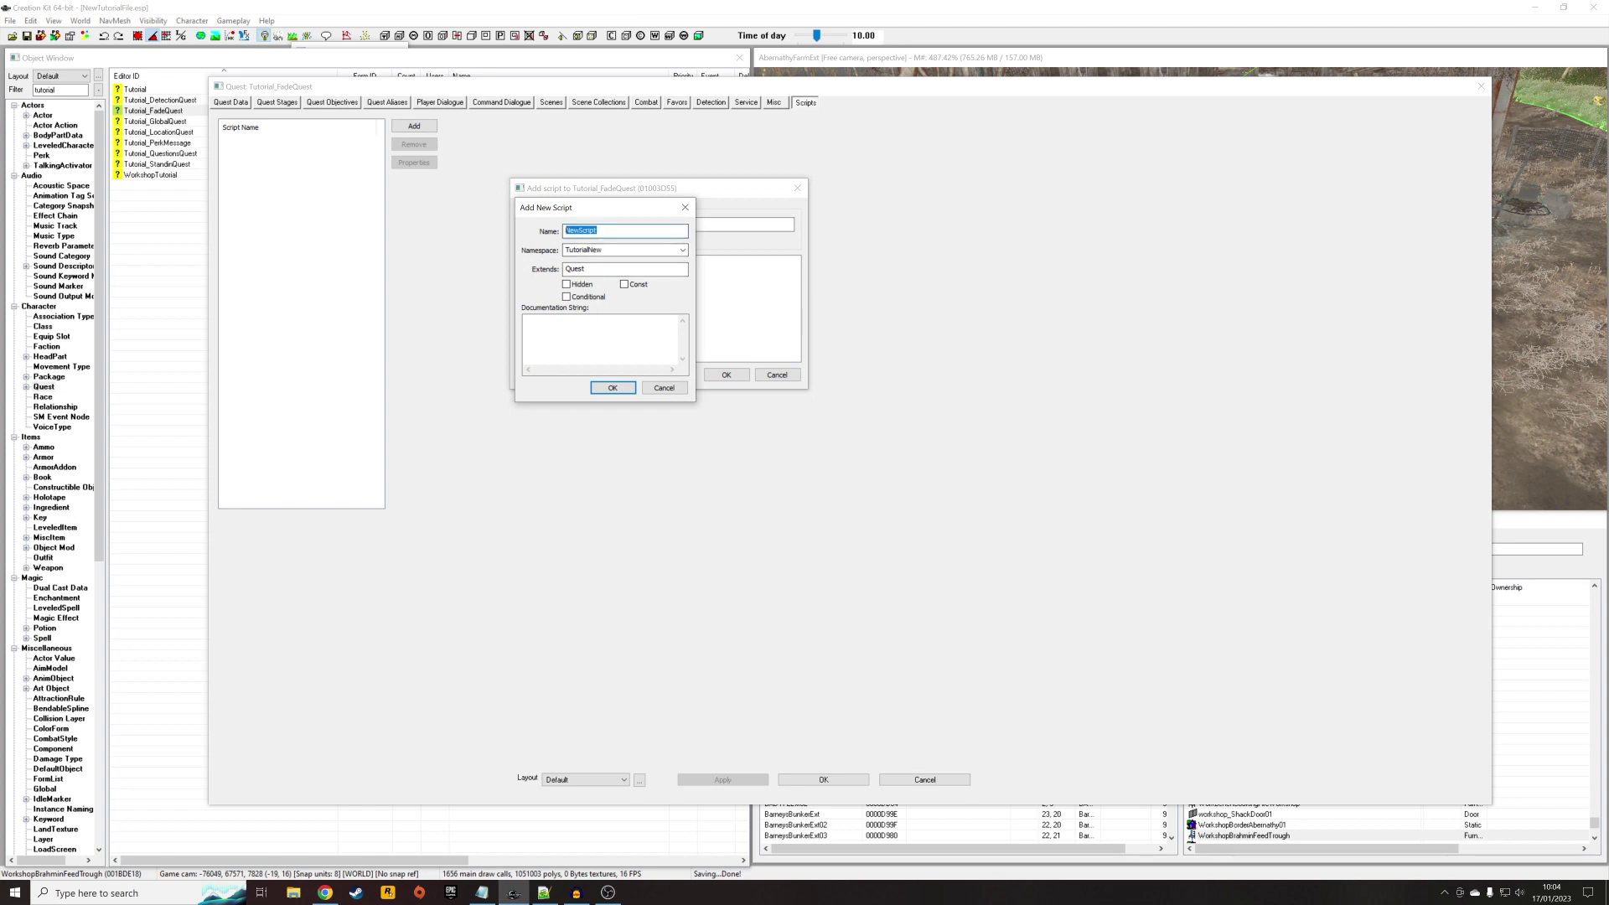
text(Tutorial_Fade)
click(613, 387)
click(722, 376)
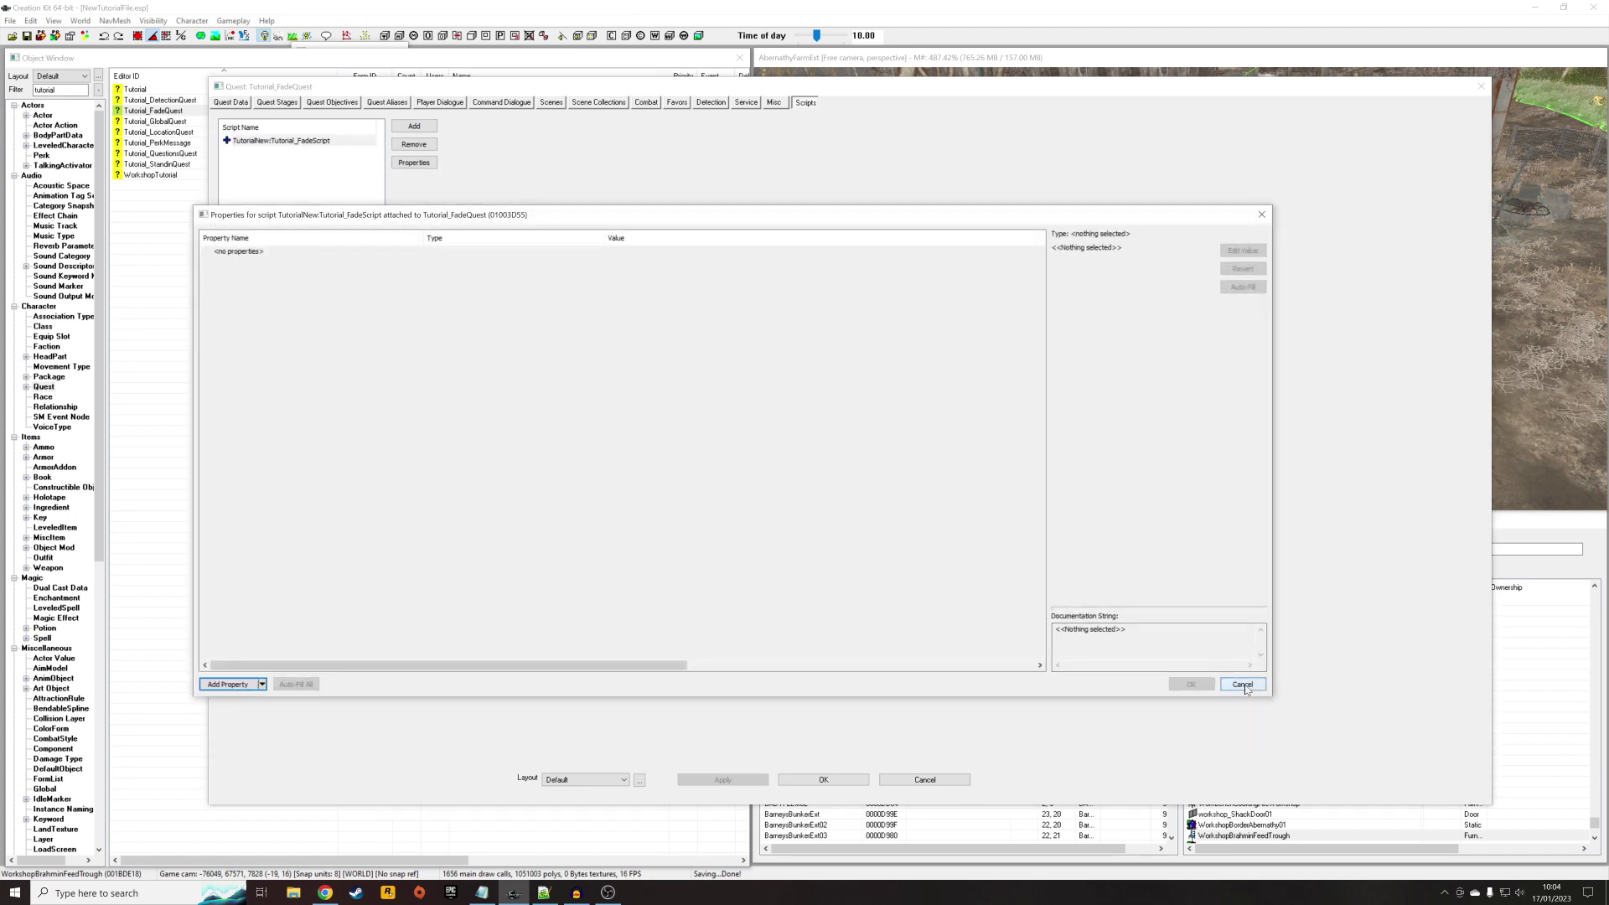
click(1228, 684)
- Edit the script source: add a BlockPlayerControls function that creates an InputEnableLayer and disables player controls
right_click(318, 143)
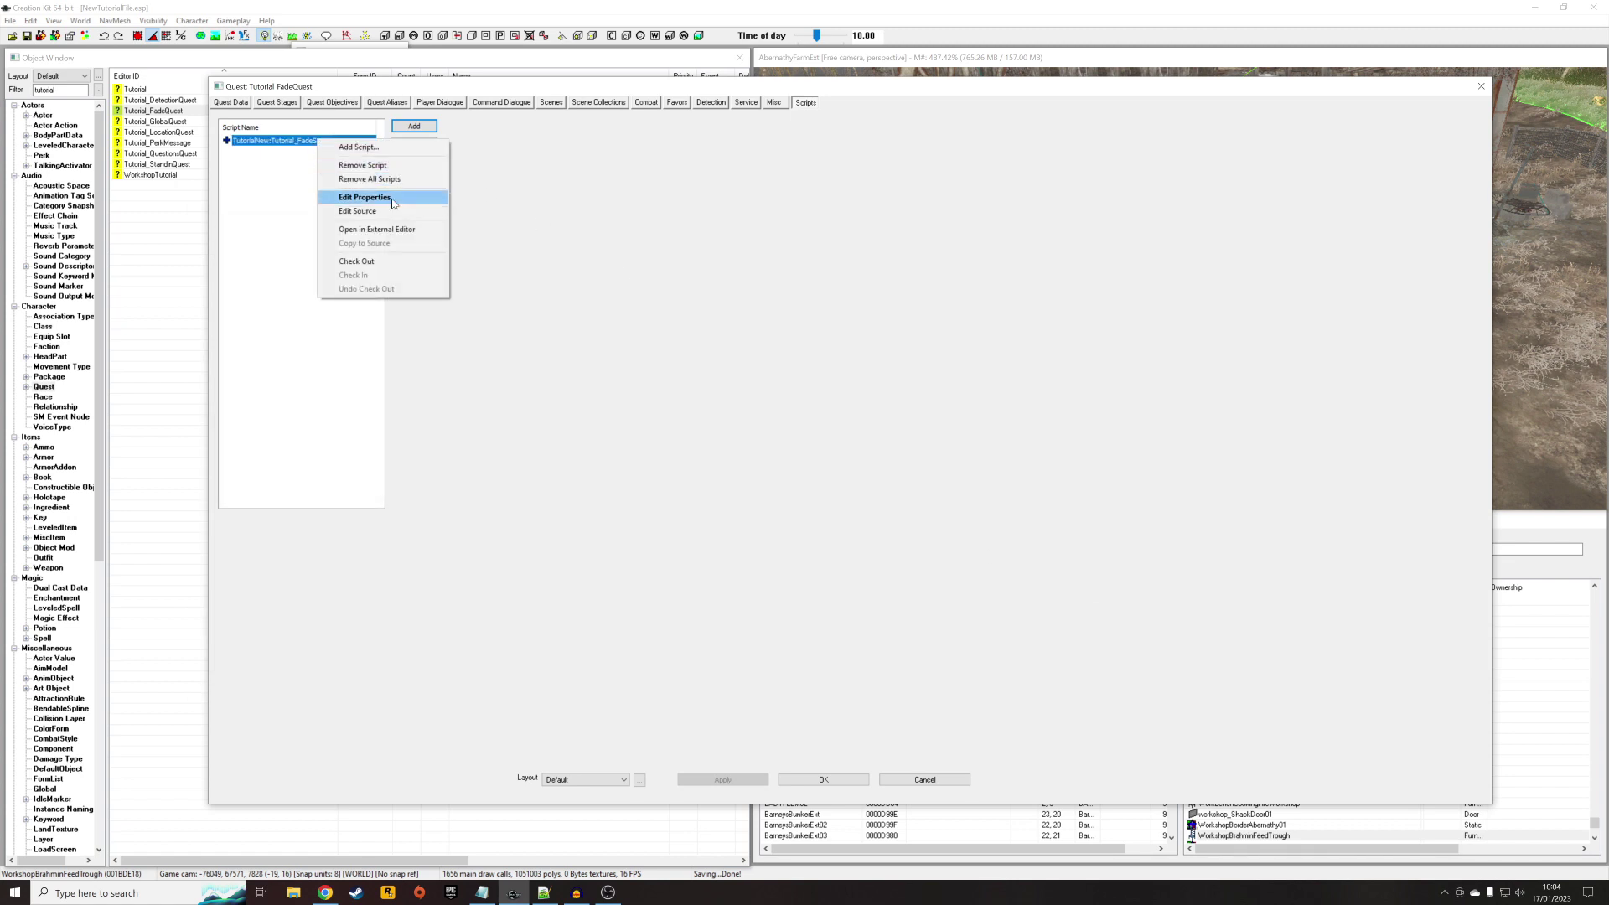
click(358, 211)
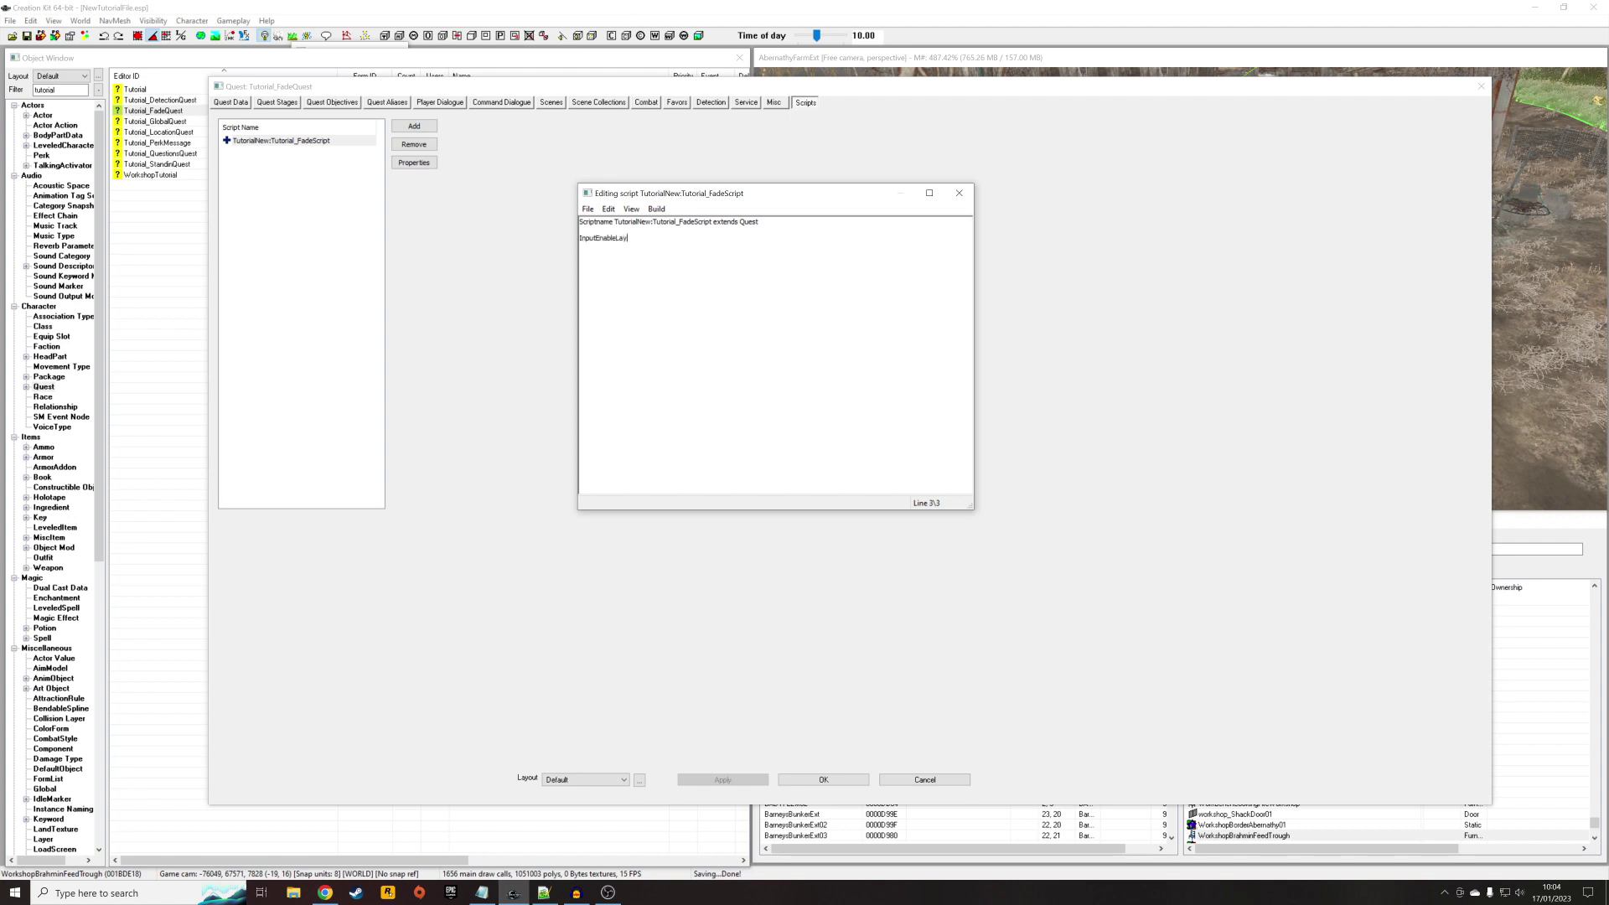
text(aye)
text(nct)
text(ion BlockPlayerCont)
text(= )
text(InputEnableLayer.Create())
key(Return)
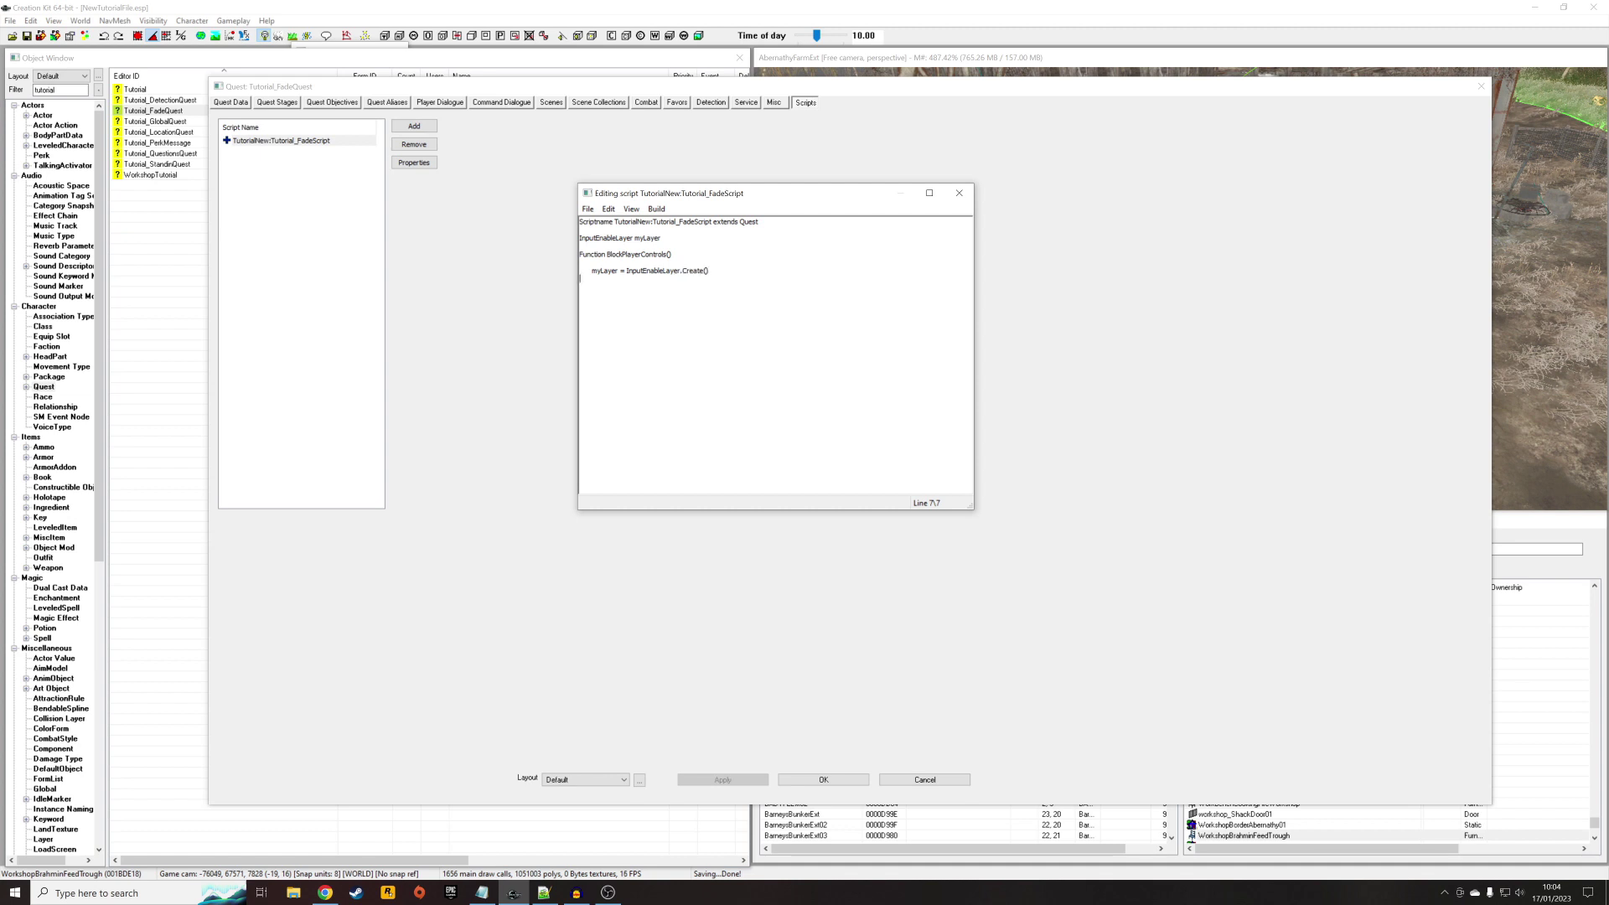
key(BackSpace)
key(BackSpace)
text(myLayer.DisablePlayer)
key(Return)
key(Return)
- Add UnblockPlayerControls deleting myLayer, compile with Ctrl+S, and close the editor
text(EndFunction  Functi)
text(on )
text(UnblockPlayerControls)
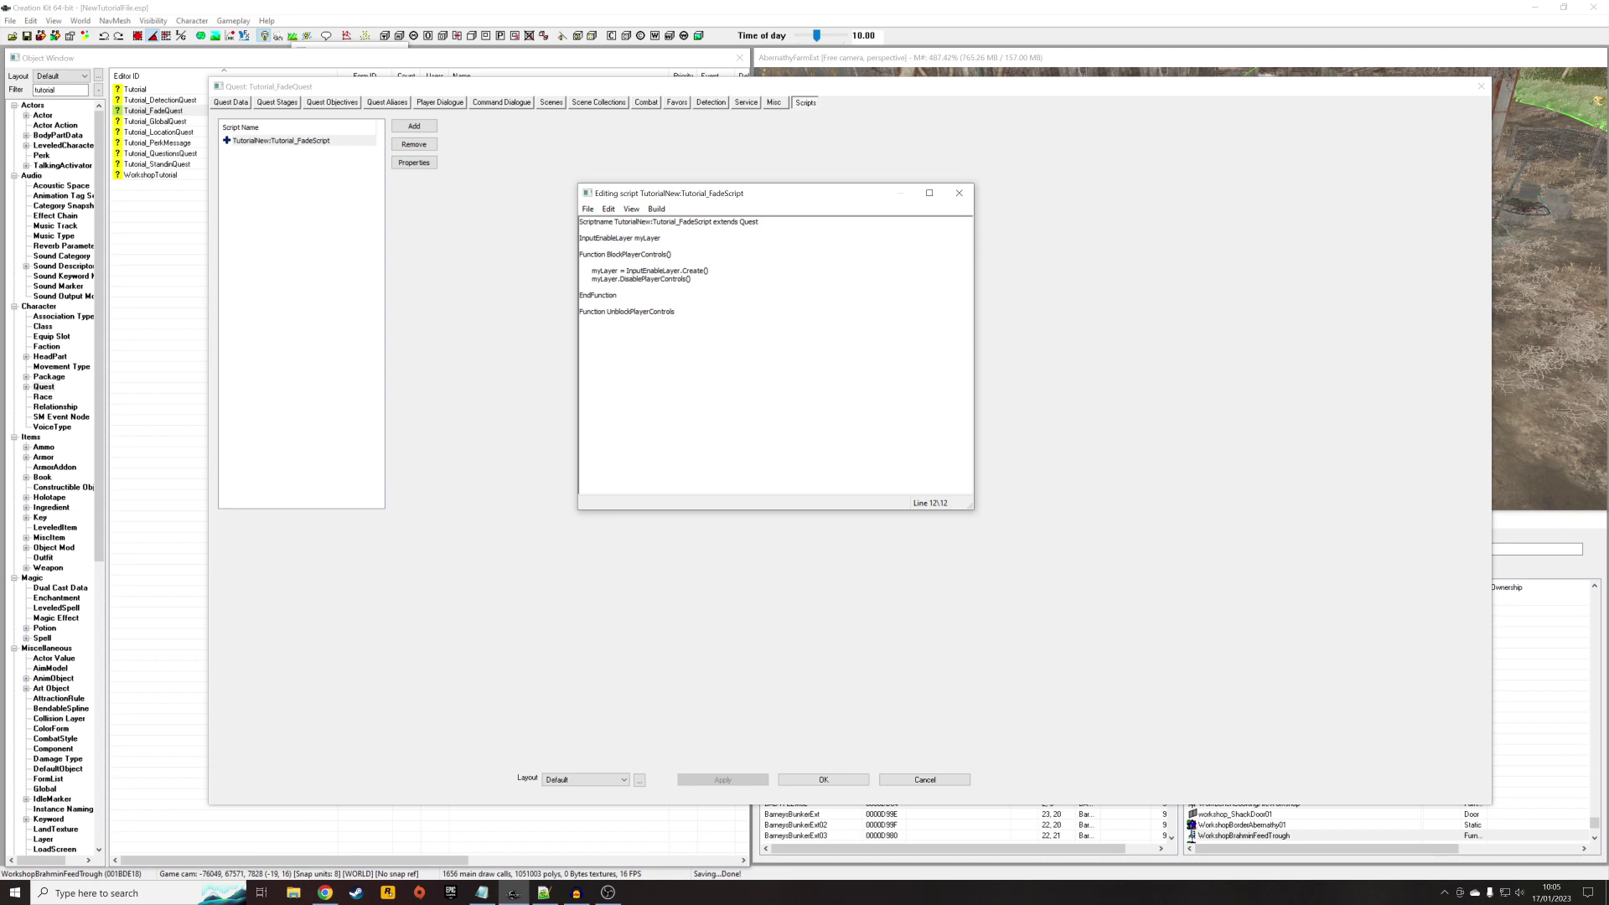
text(() 	myLayer)
text(.Delete() )
text(EndFunction)
key(ctrl+s)
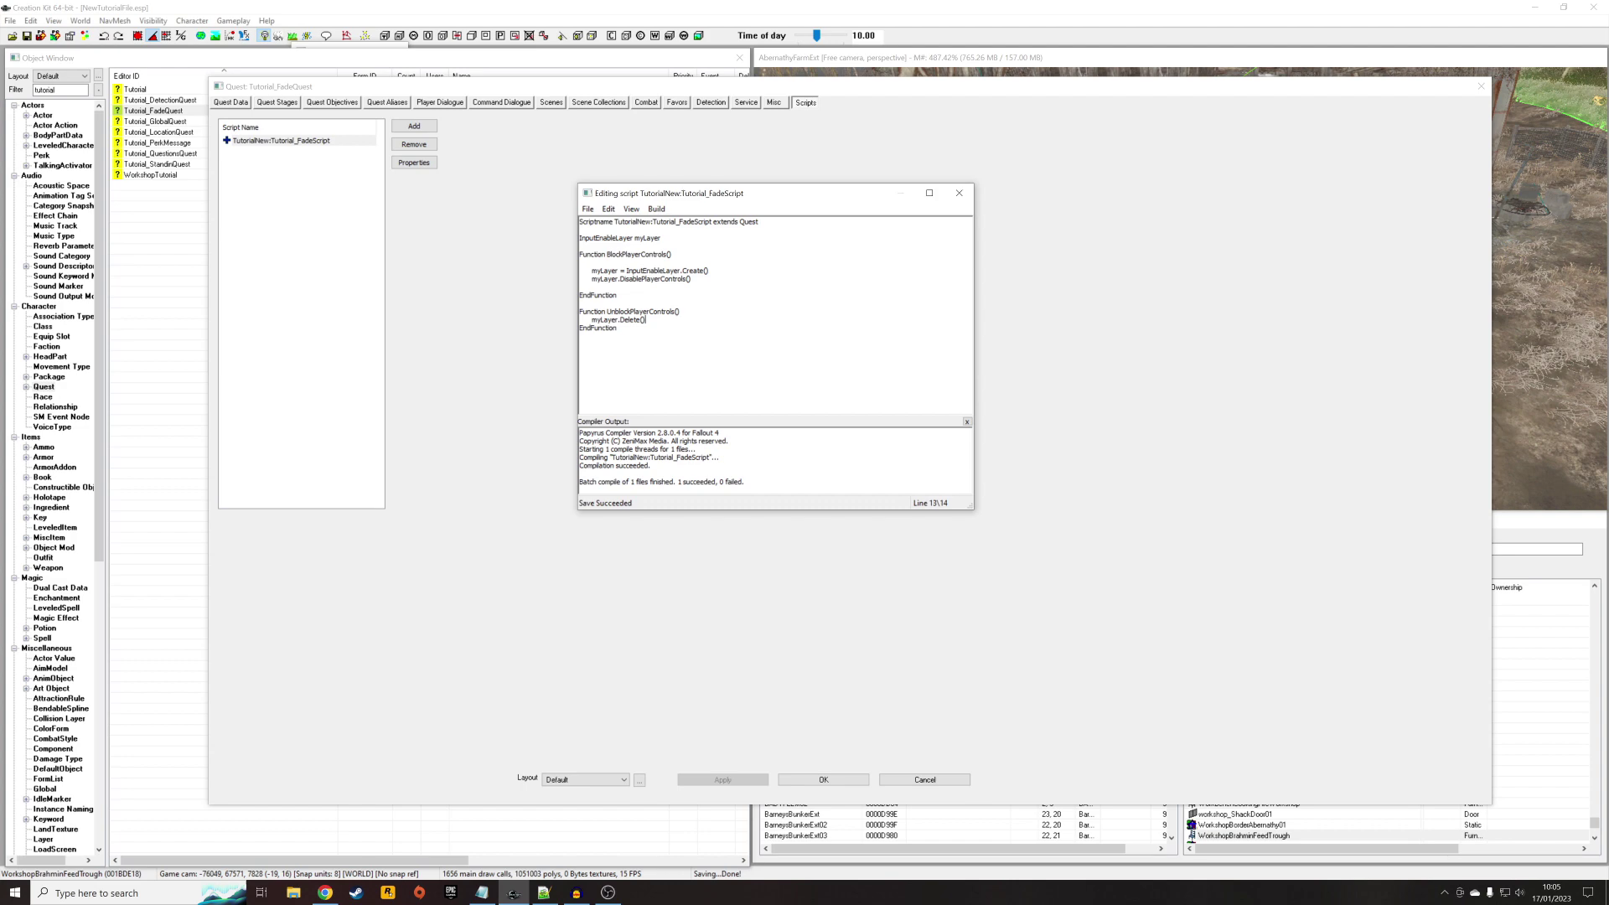
click(960, 195)
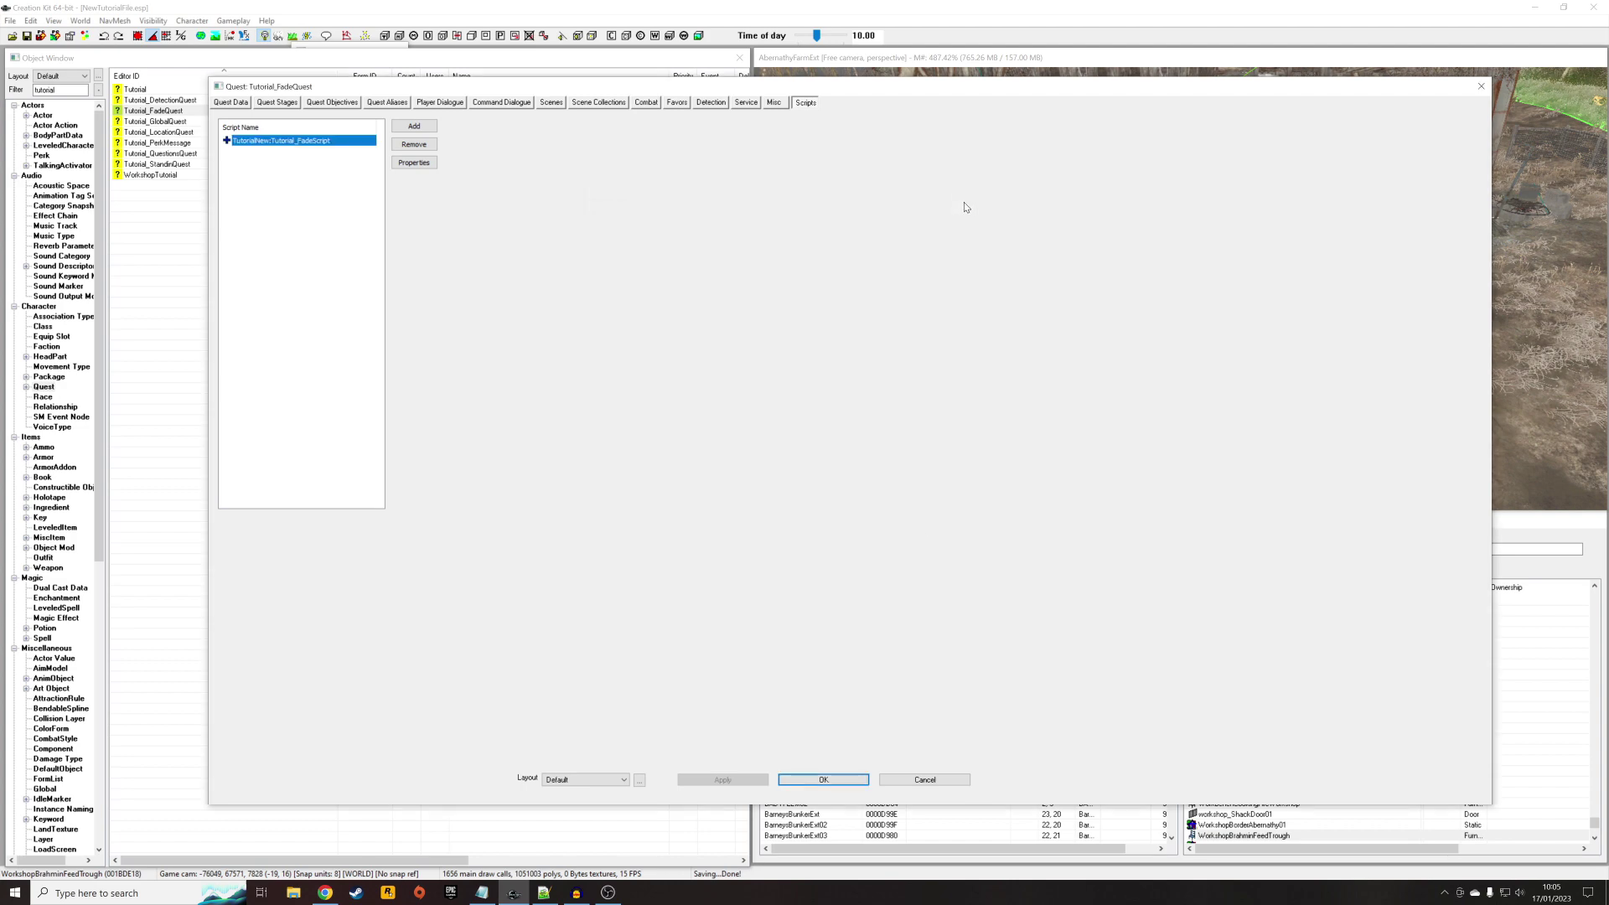
- Close the quest with OK and reopen Tutorial_FadeQuest from the list
click(848, 781)
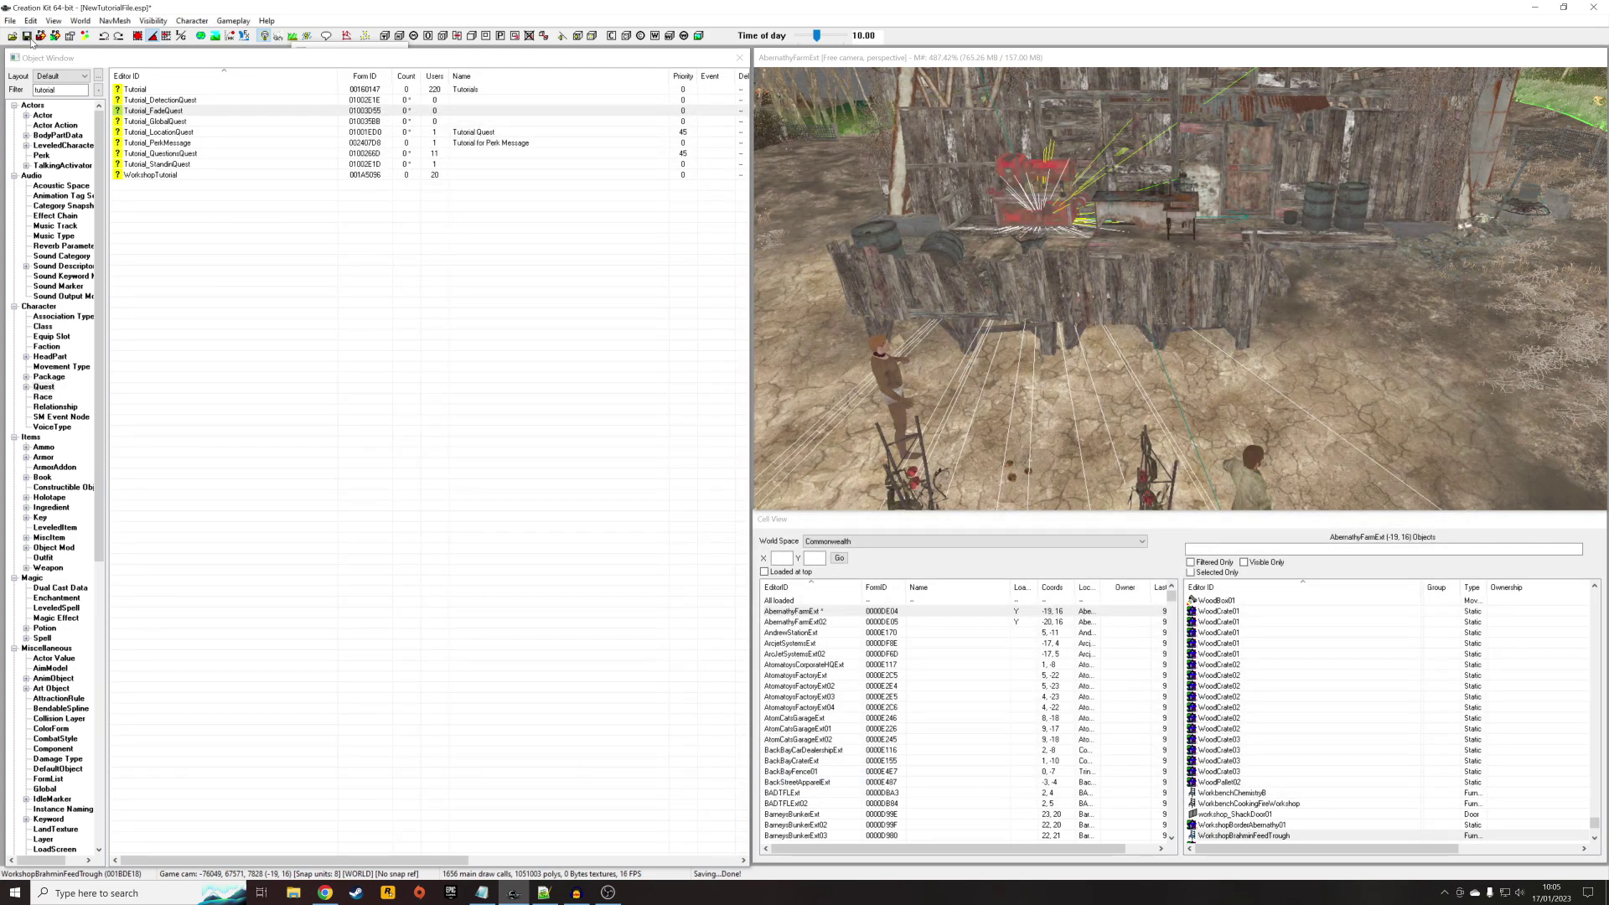
click(202, 221)
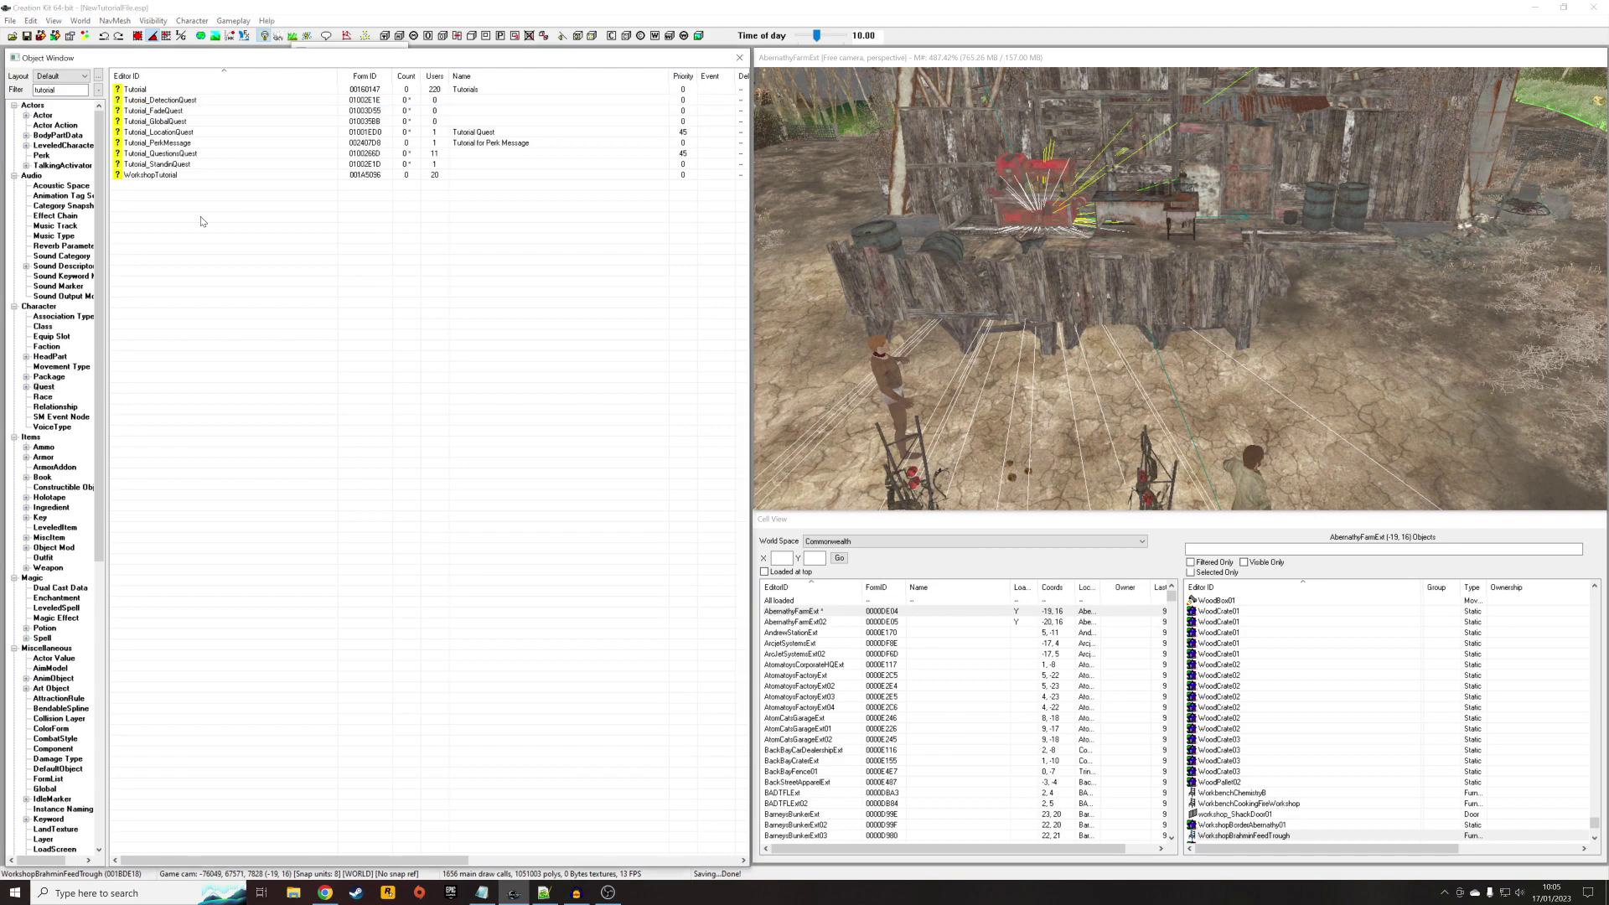
double_click(177, 111)
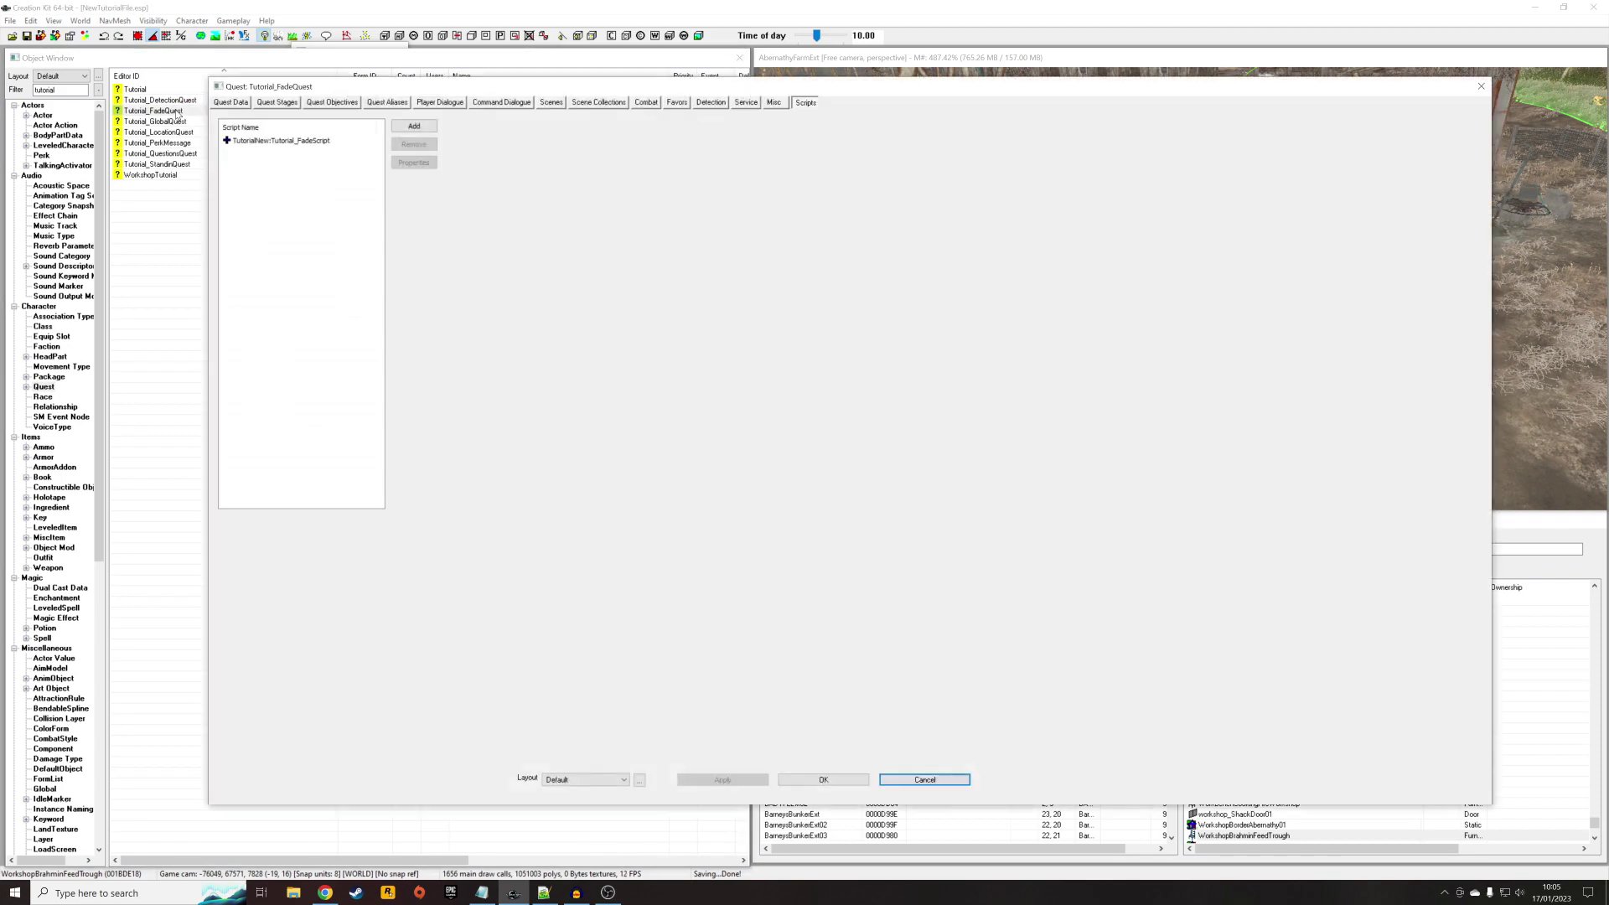
- Add quest stage 5 with an empty log entry and close the quest with OK
click(277, 102)
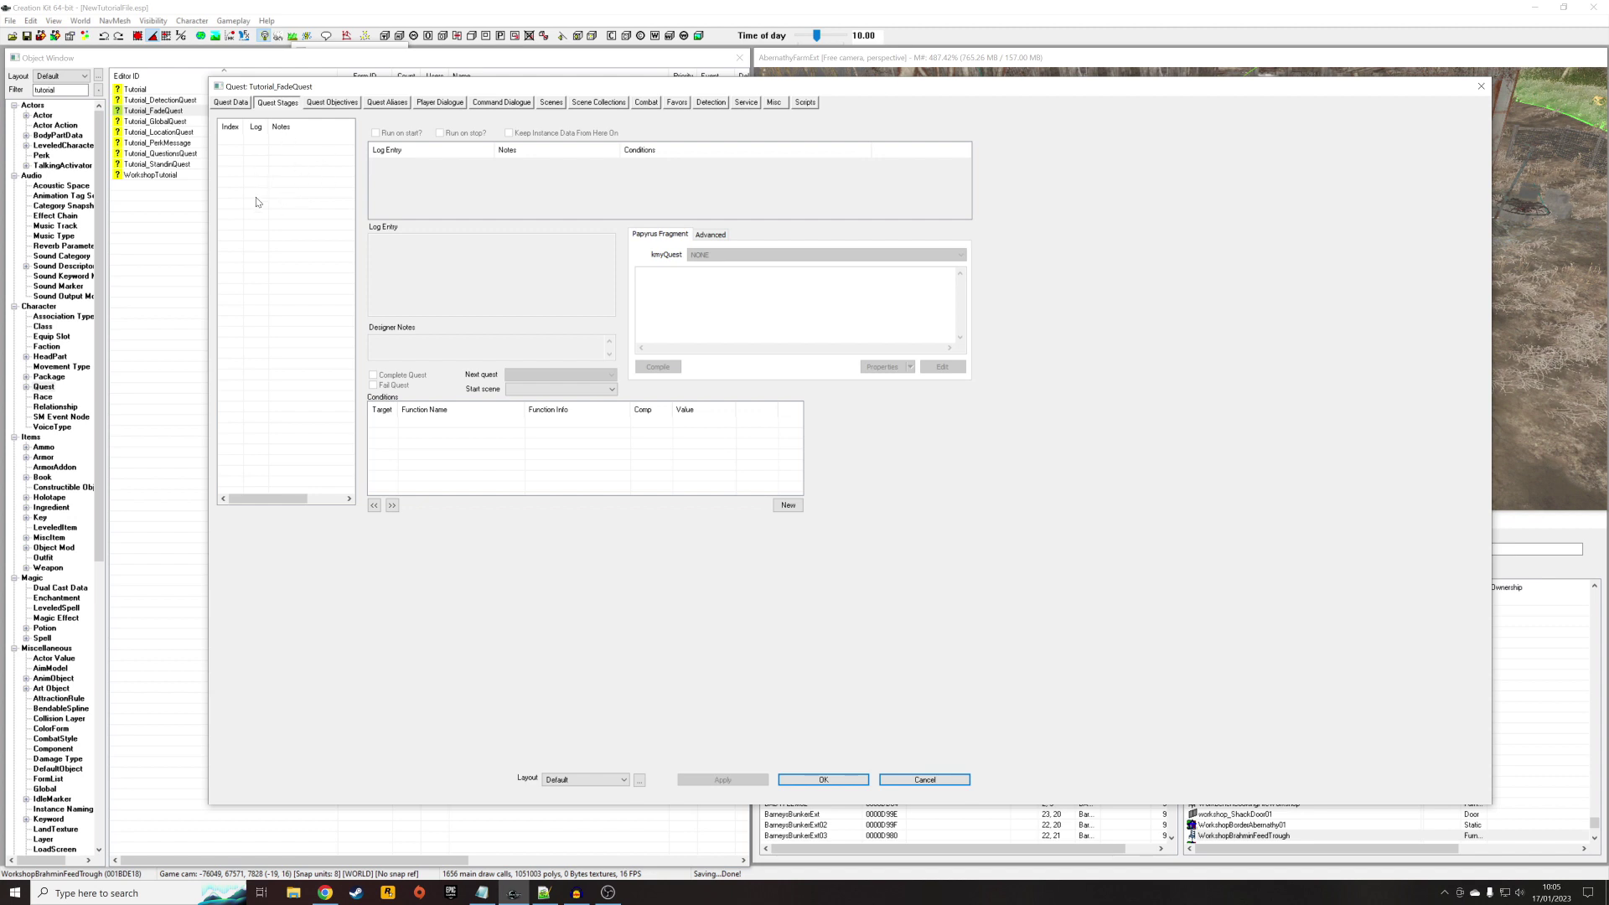
right_click(273, 167)
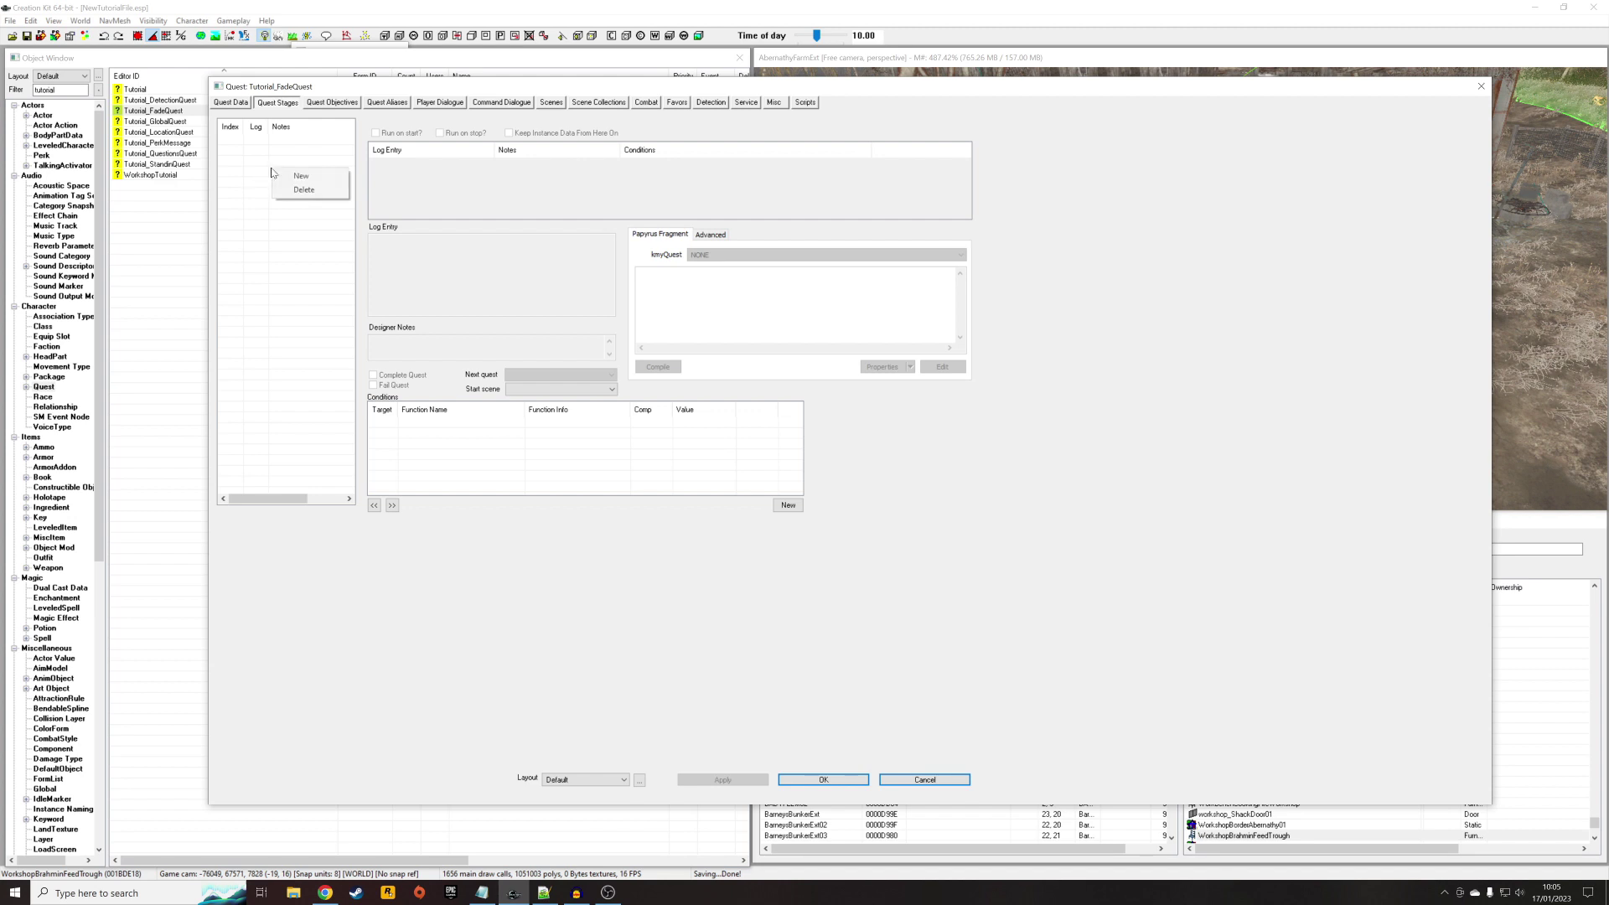
click(300, 176)
text(5)
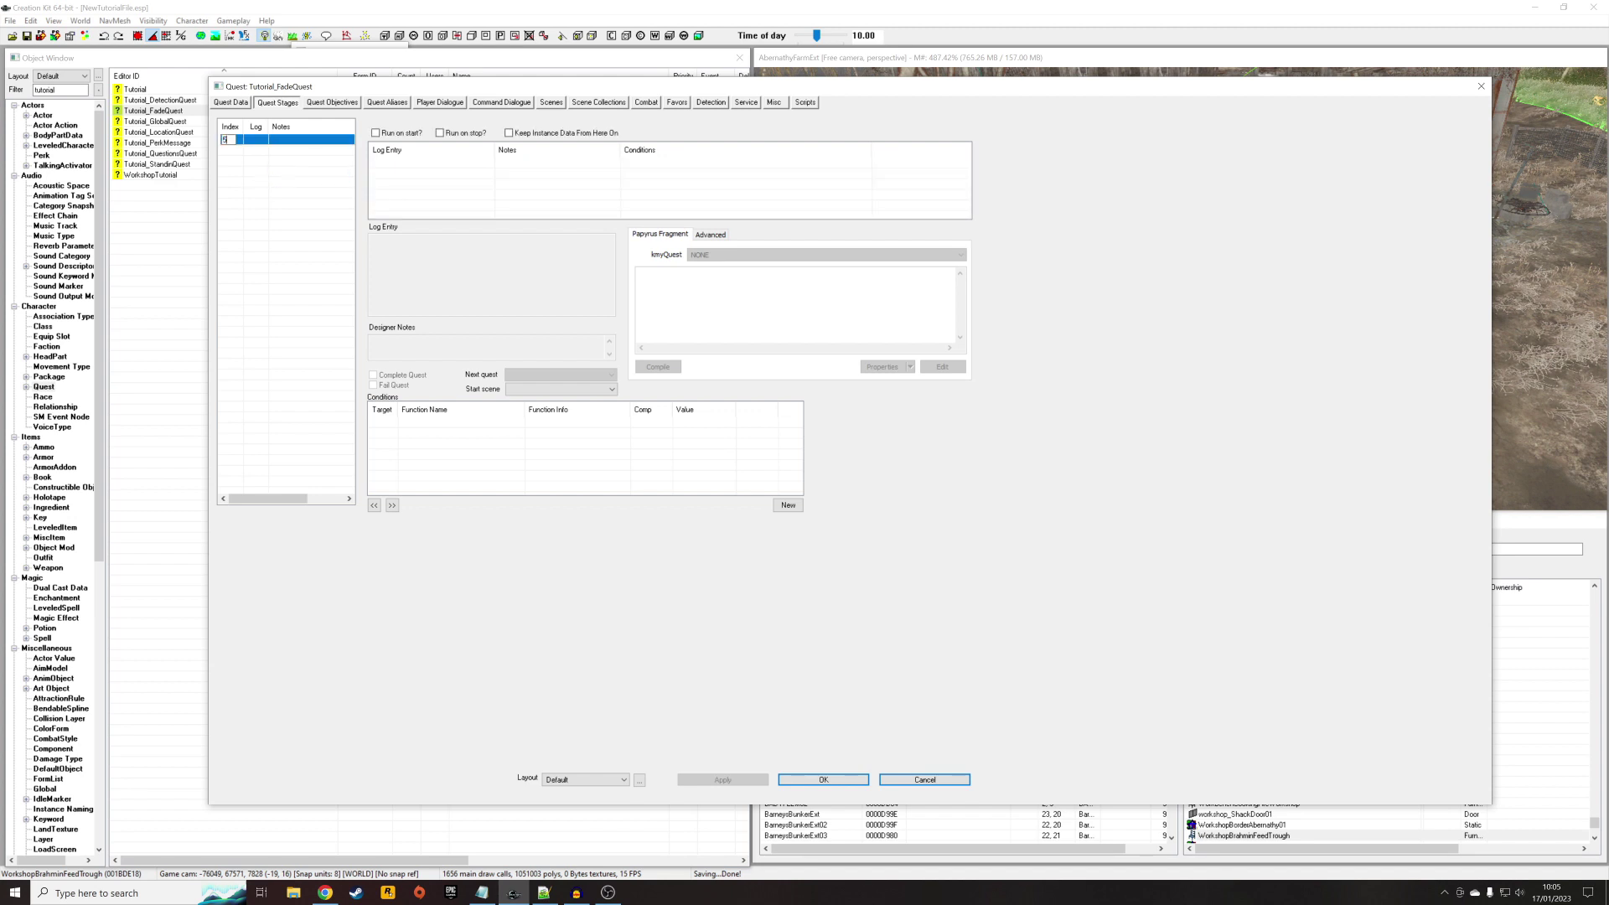
right_click(415, 179)
click(438, 184)
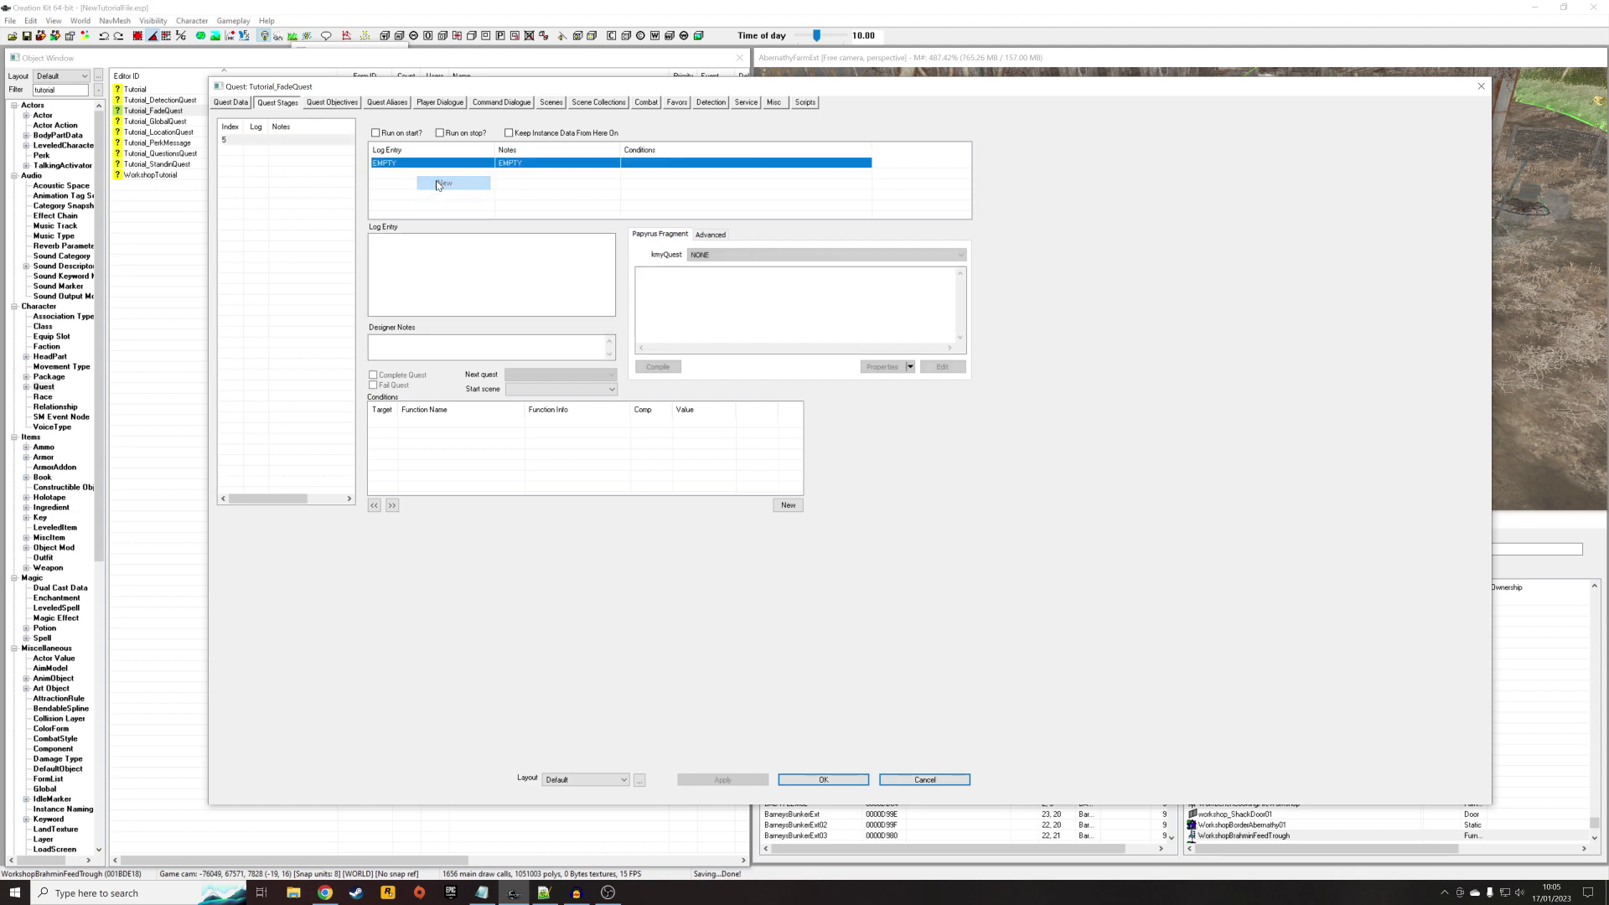
click(639, 273)
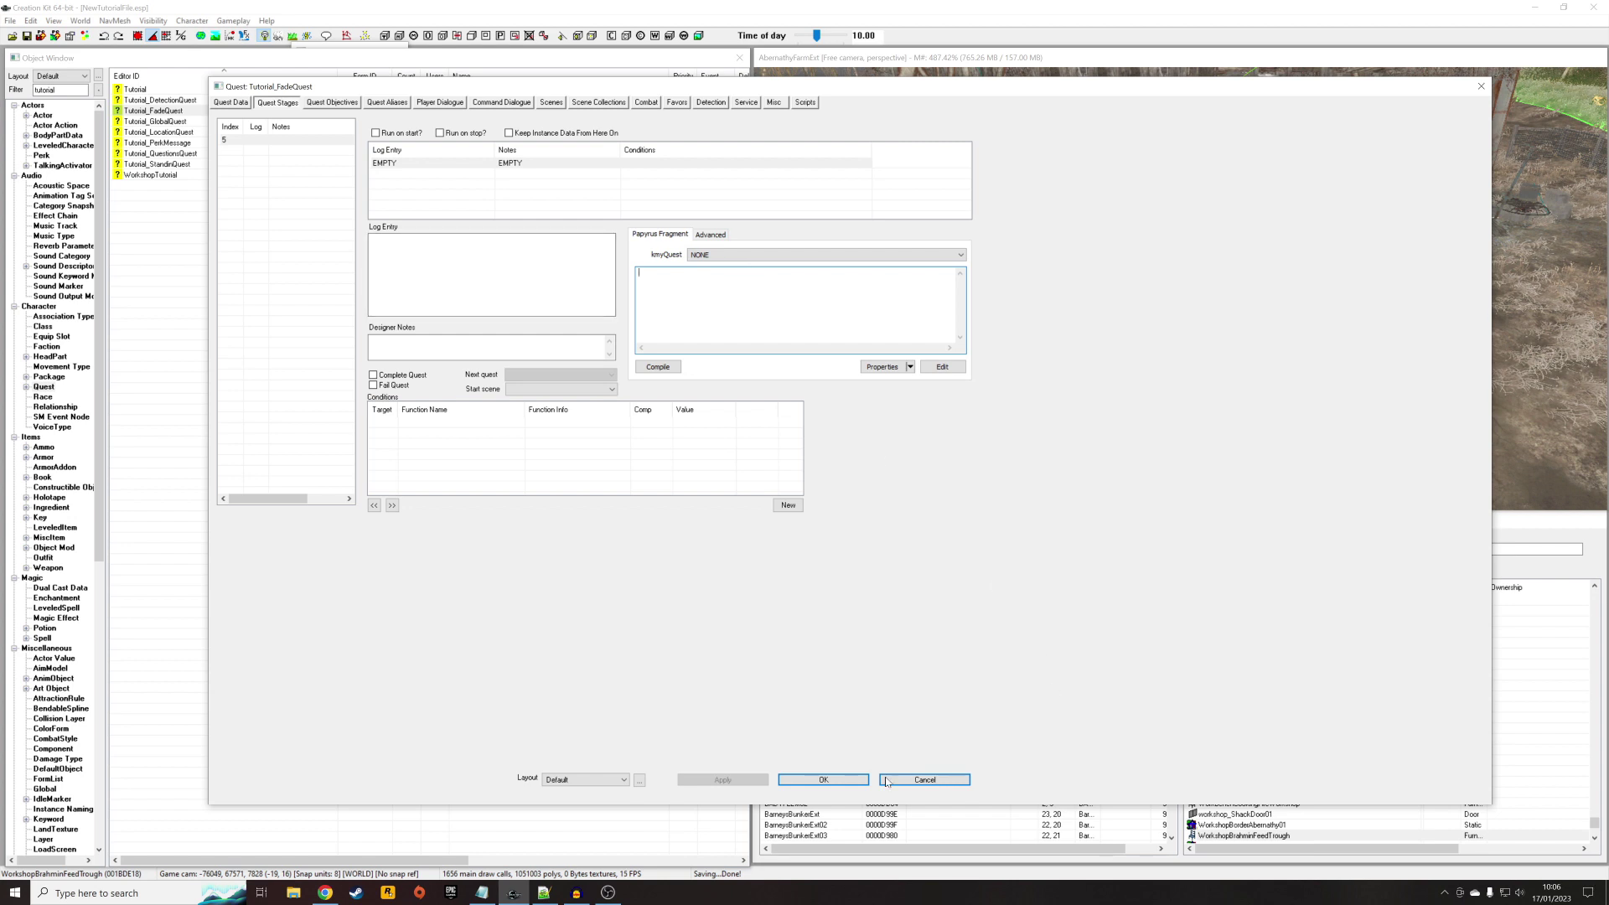
click(838, 783)
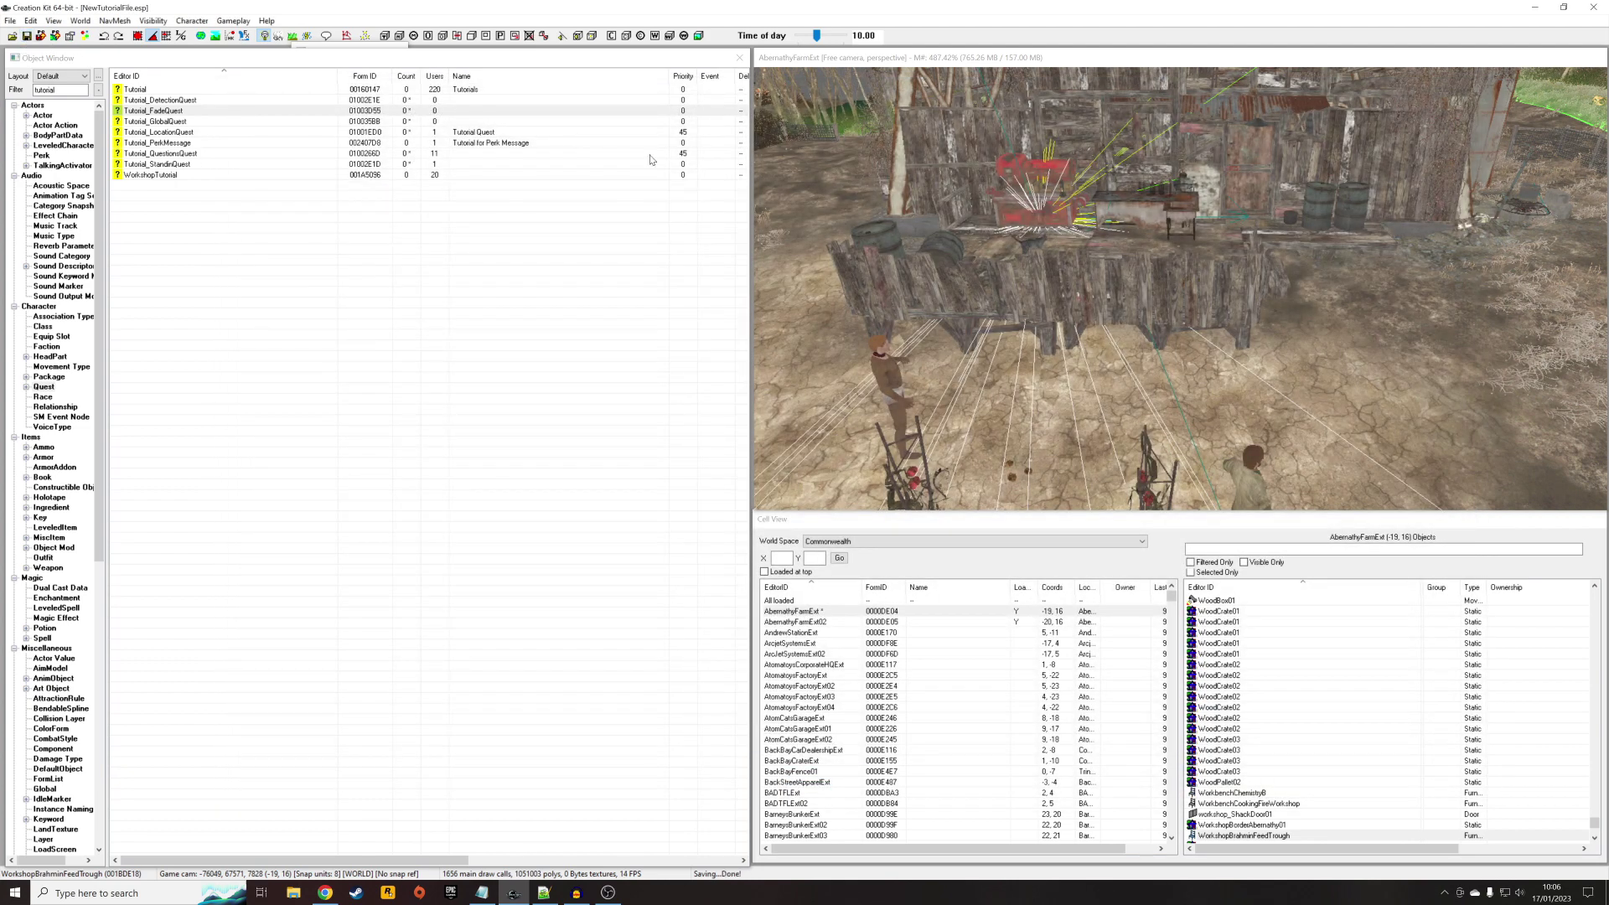
- Jump the Object Window to WorldObjects > Activator with 'acti' and clear the 'tutorial' filter
click(1205, 320)
scroll(1204, 319, down, 5)
scroll(1192, 298, up, 3)
shift+middle_drag(1192, 297, 1159, 317)
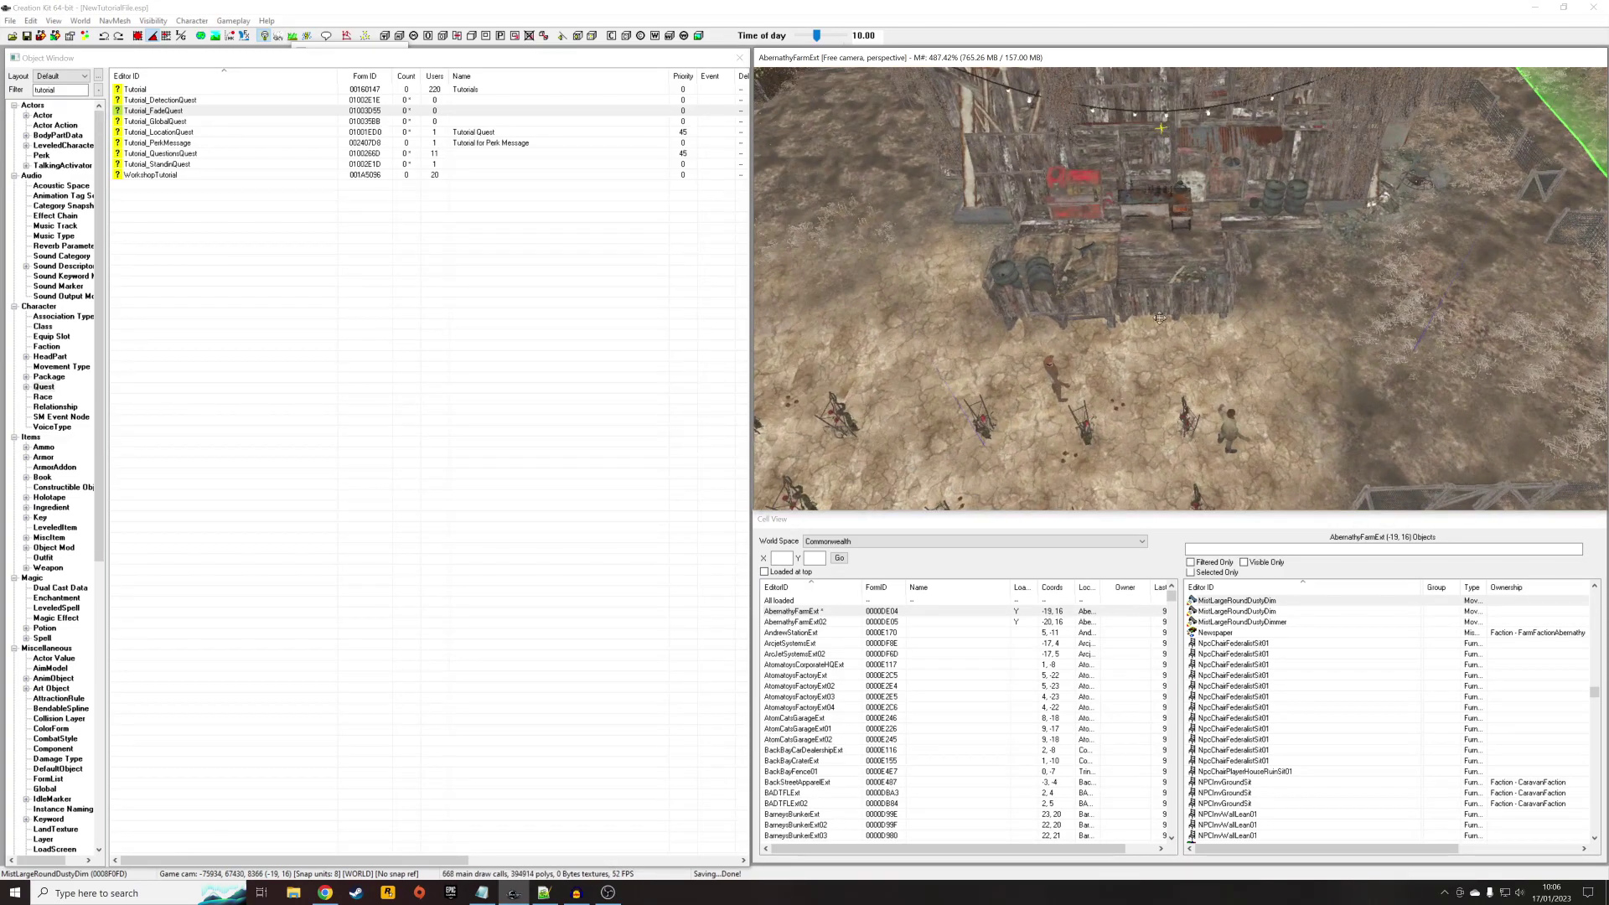
click(67, 136)
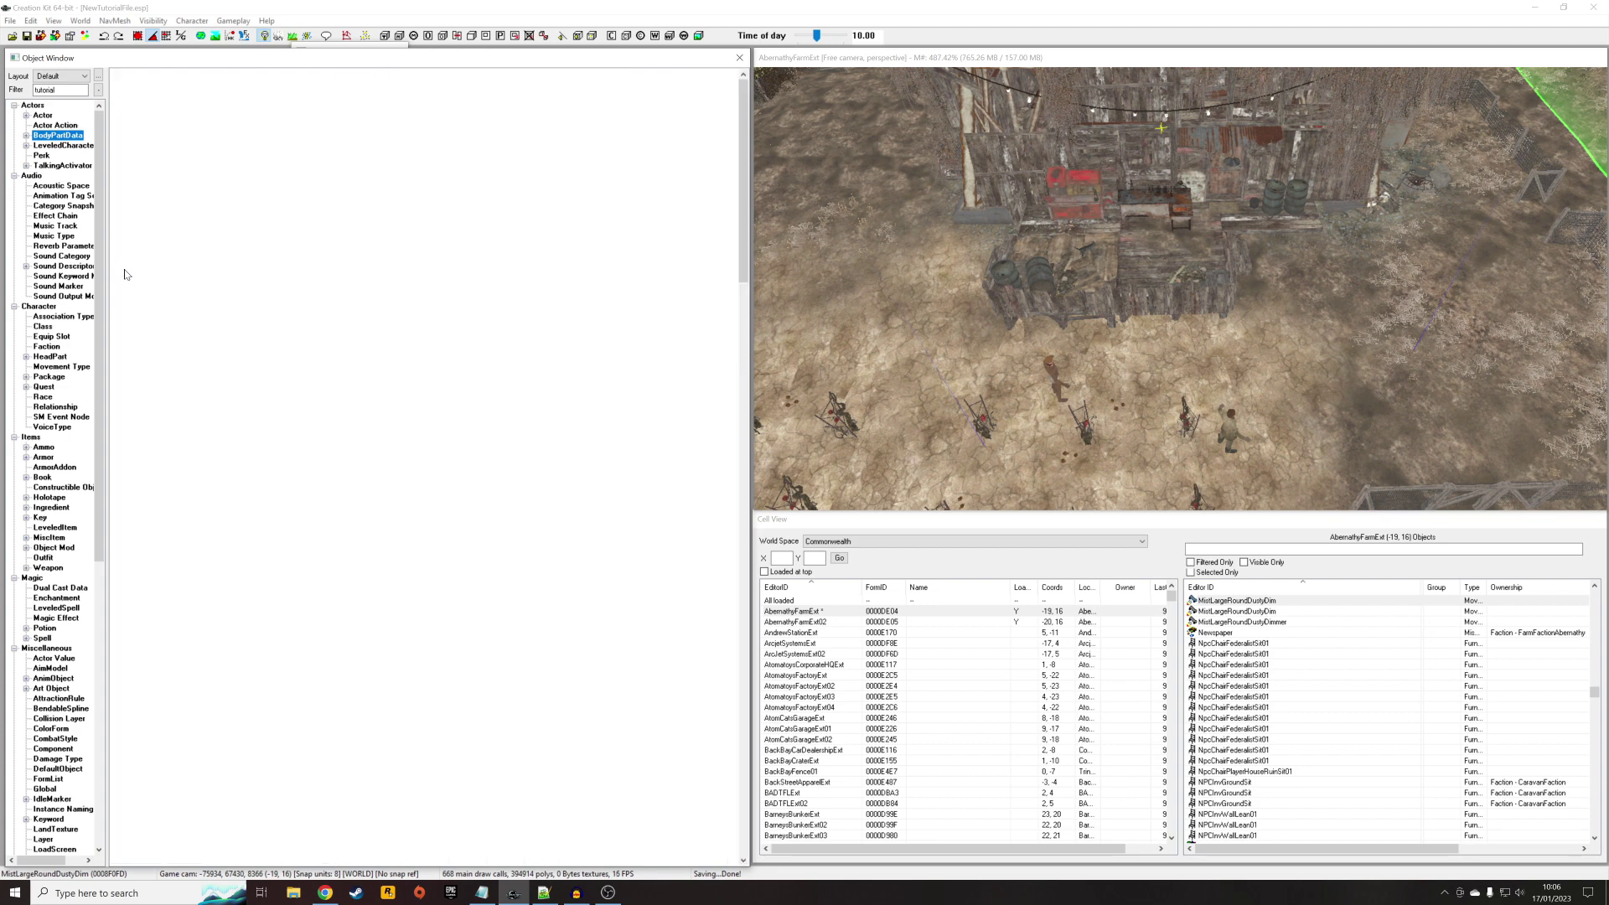
text(acti)
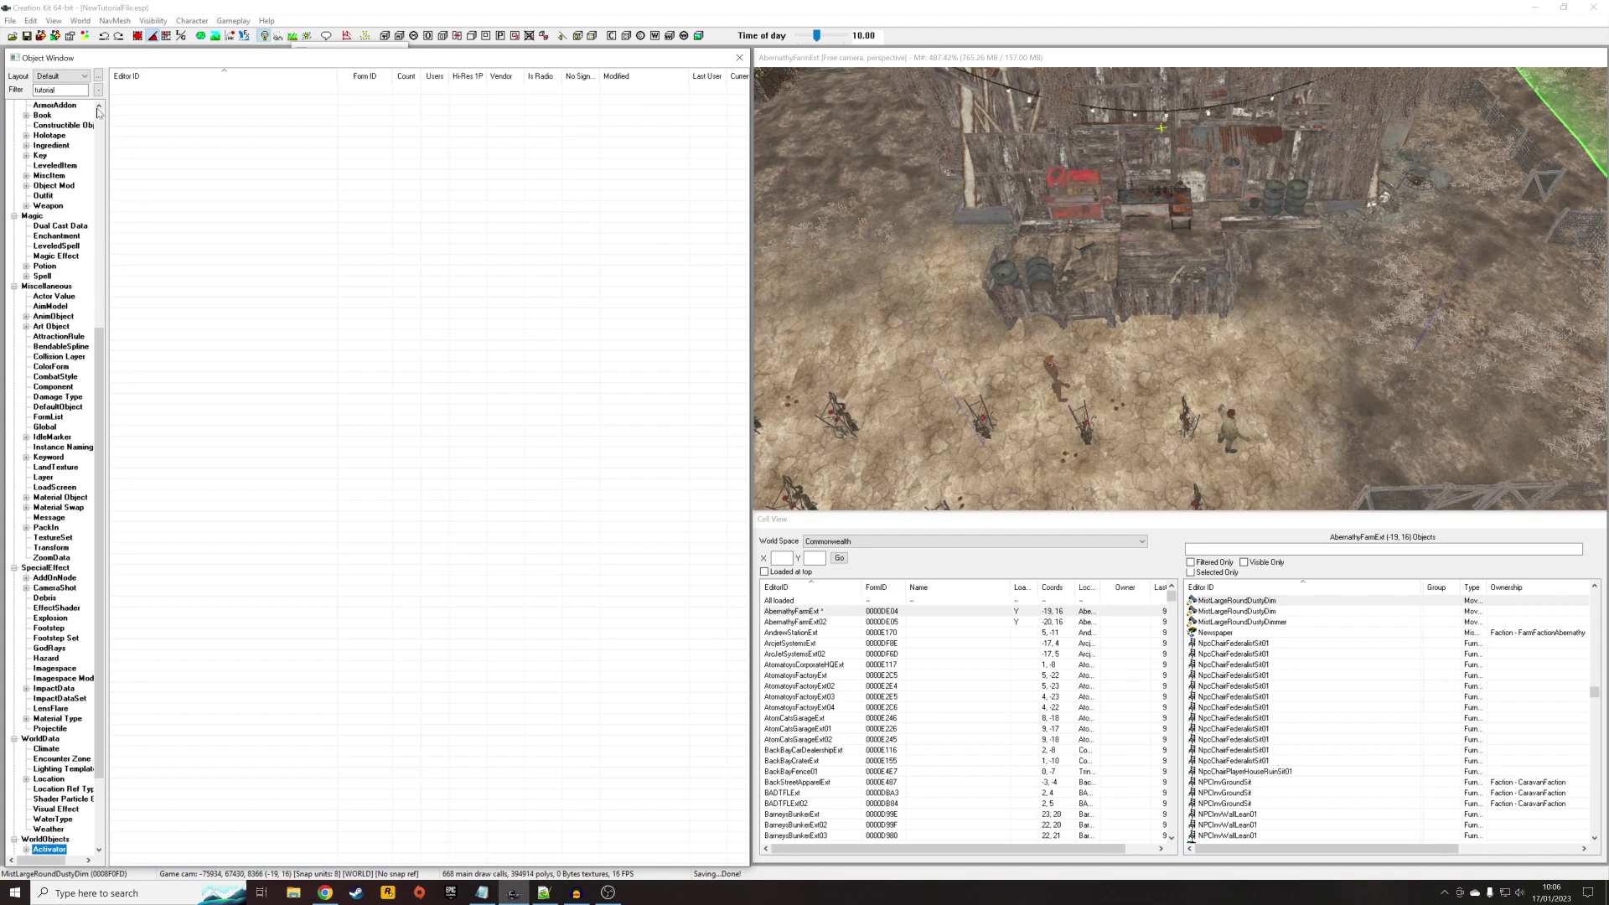
click(1173, 299)
shift+middle_drag(1174, 299, 1225, 372)
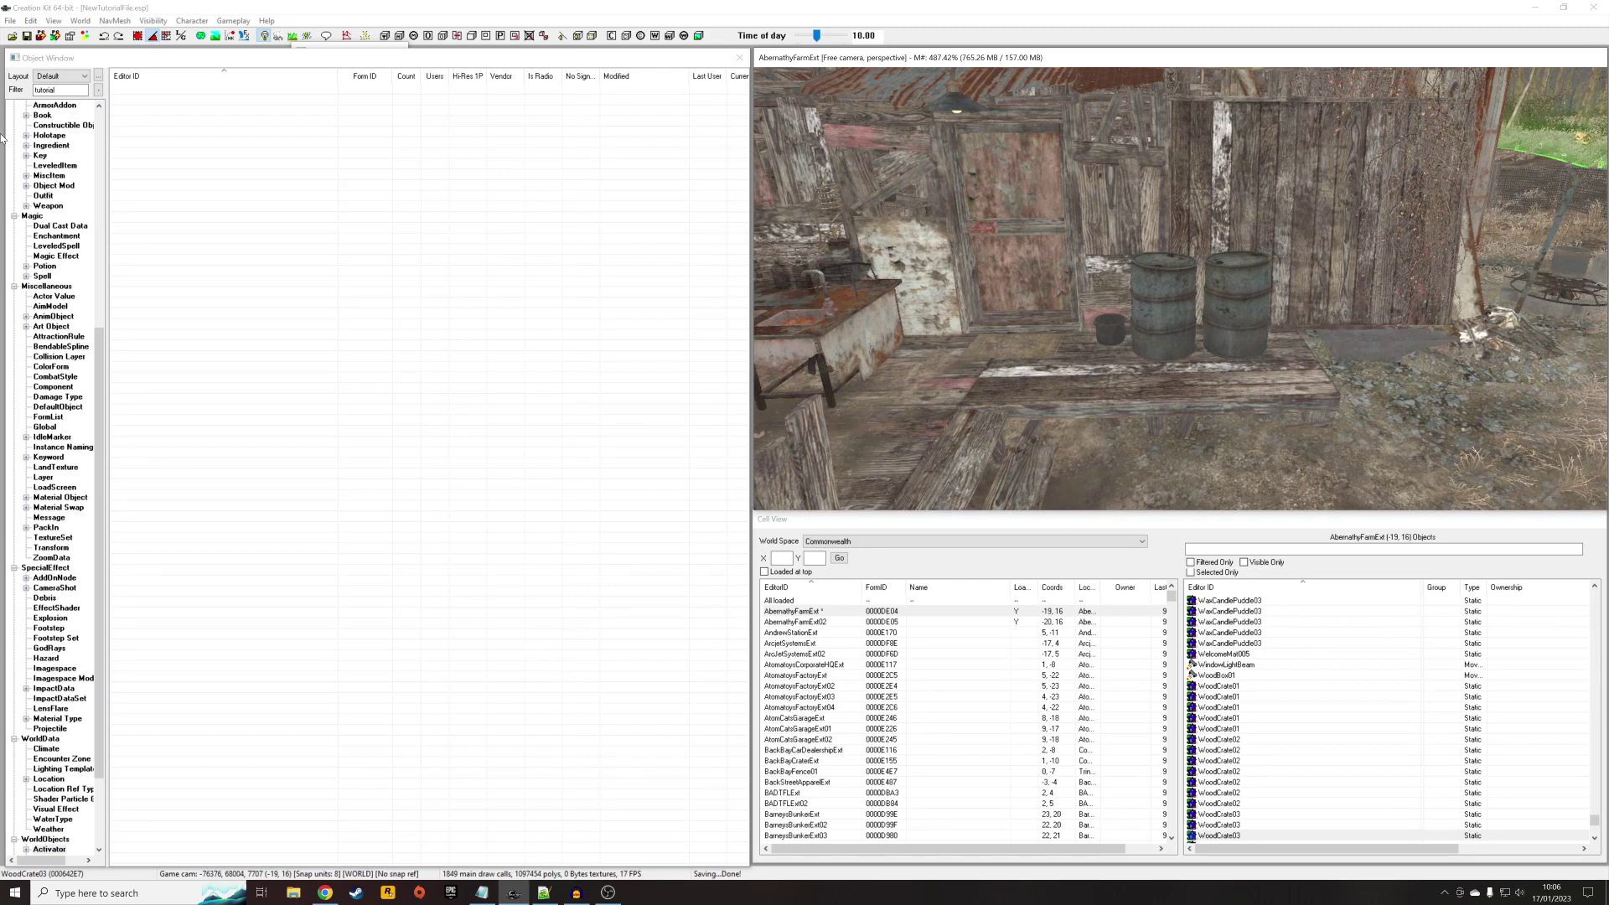
drag(86, 89, 11, 89)
key(BackSpace)
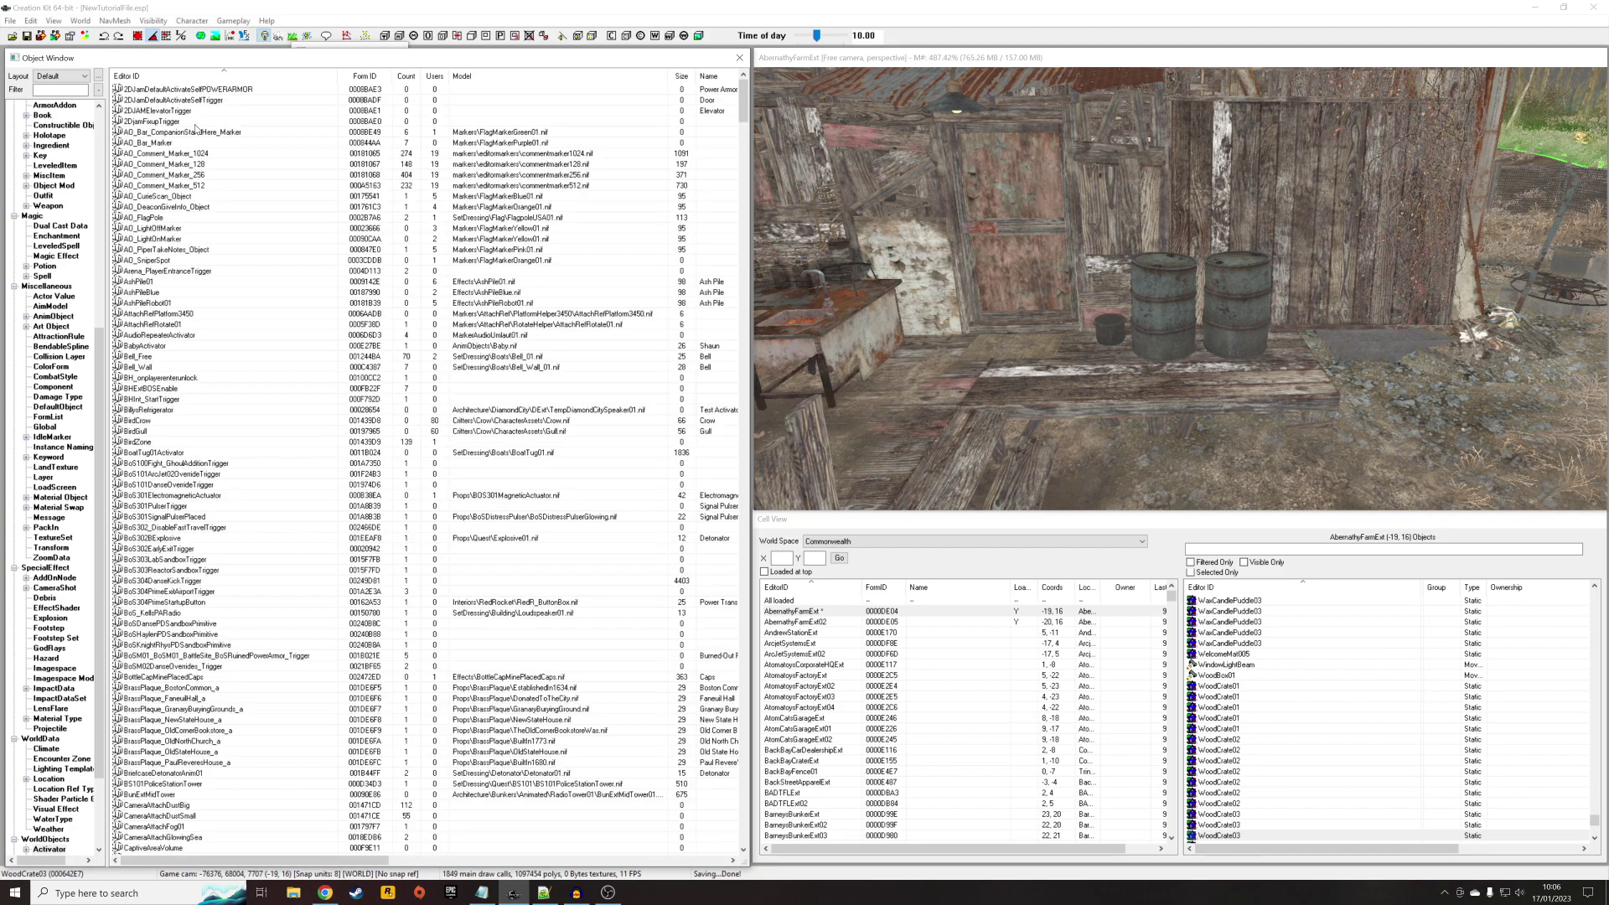
- Create activator Tutorial_FadeActivator named Barrel with activate text 'Destroy', save it, and reopen it
right_click(235, 153)
click(538, 176)
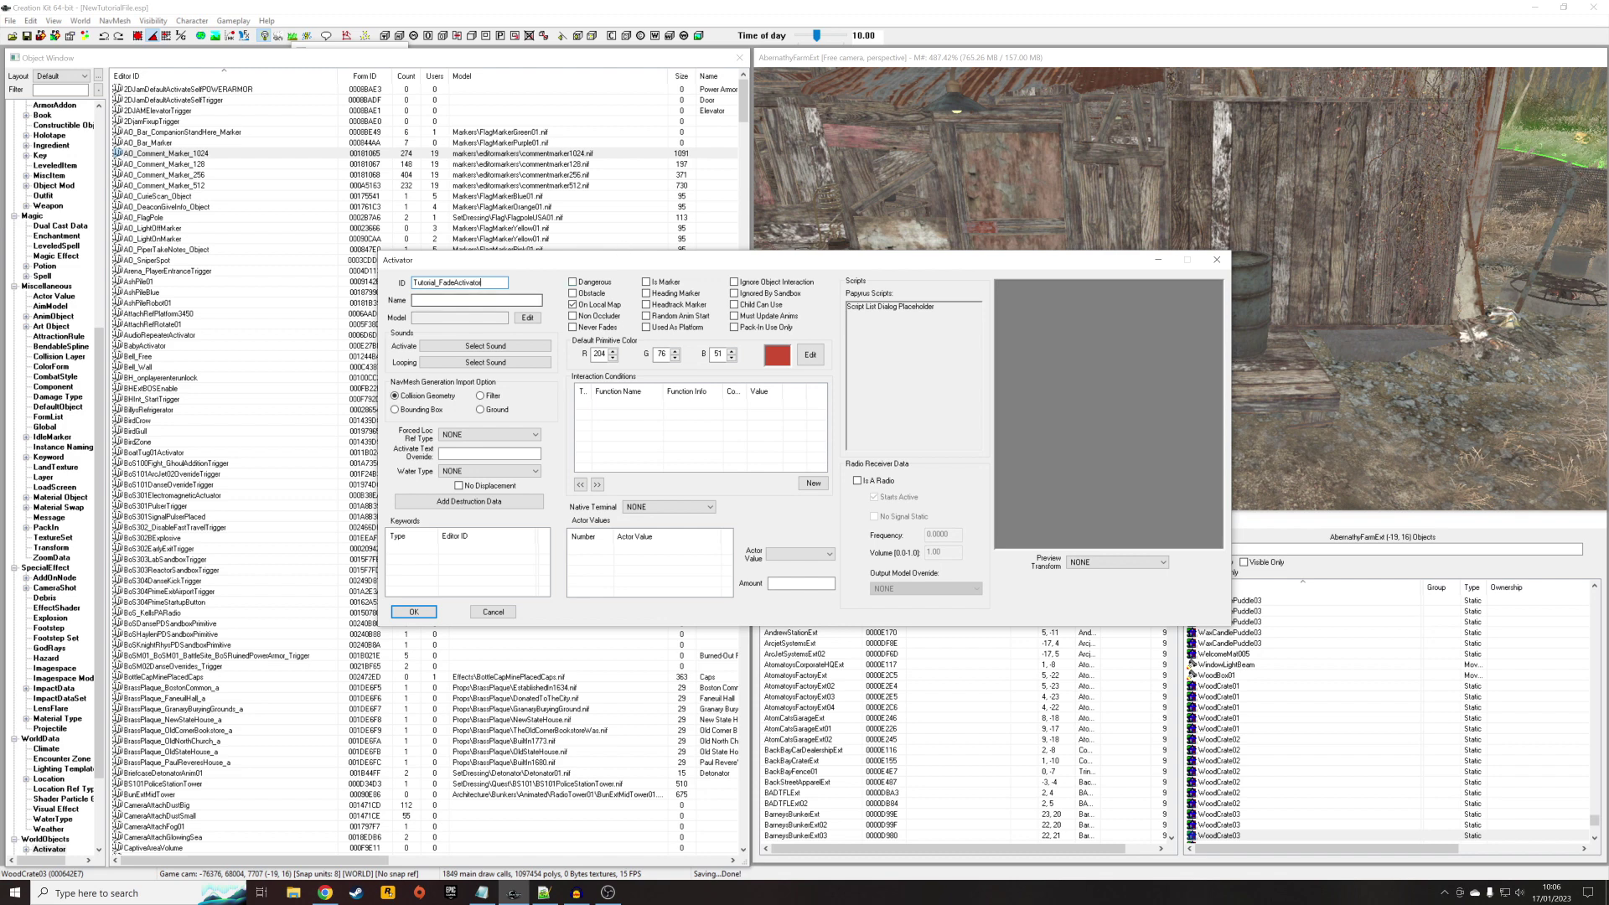
click(477, 300)
drag(845, 259, 799, 221)
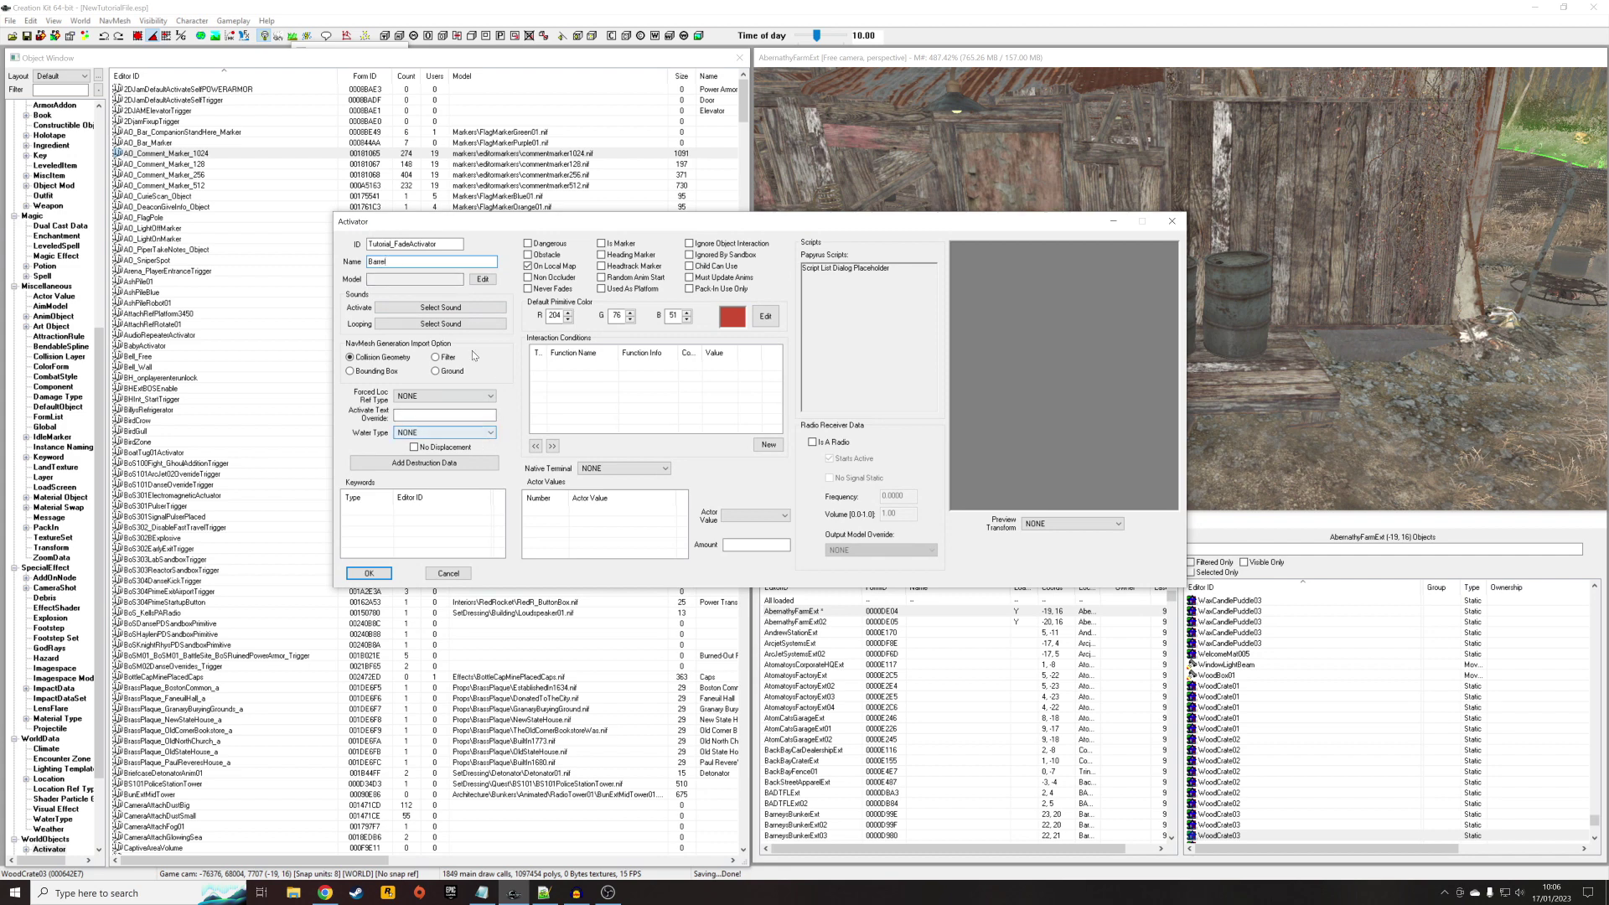
click(444, 415)
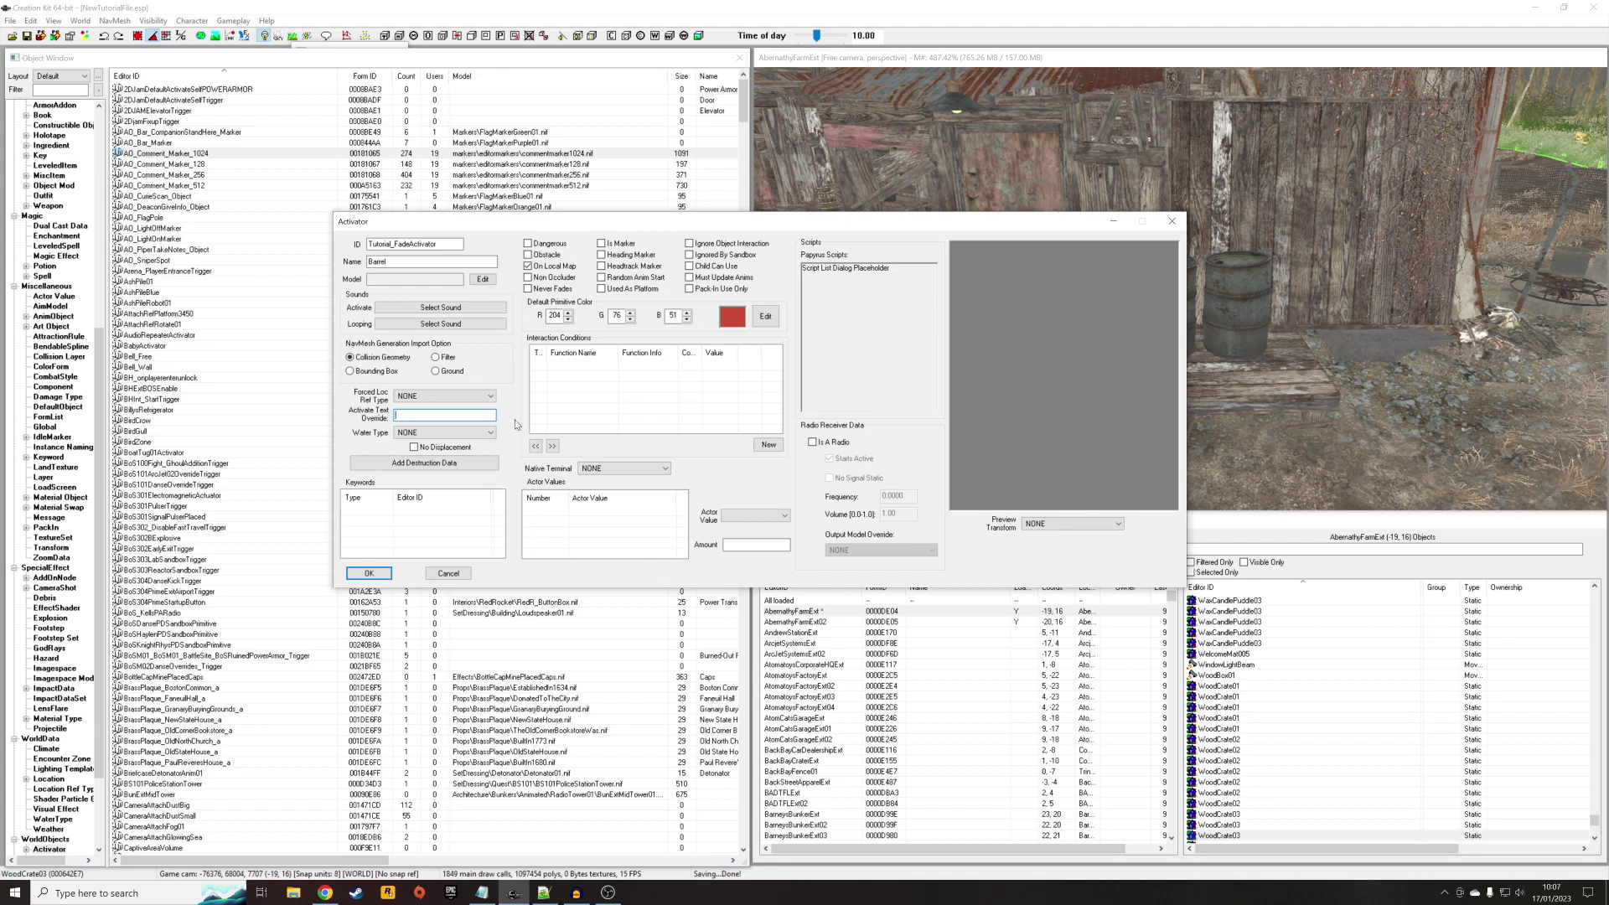
text(Destroy)
click(421, 260)
click(369, 574)
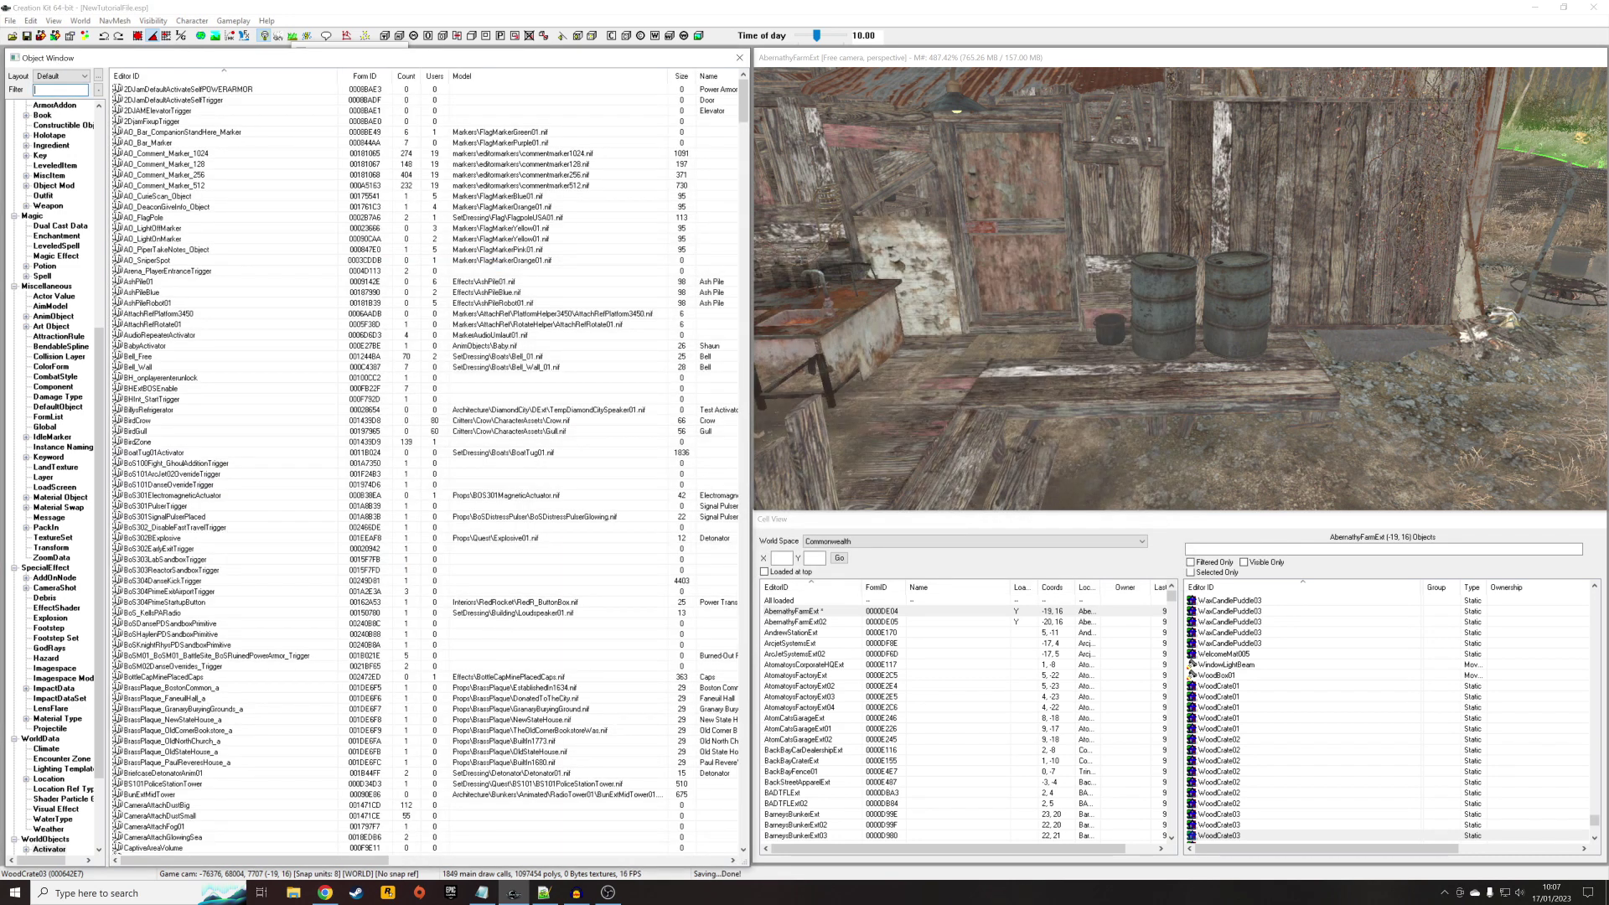
double_click(158, 91)
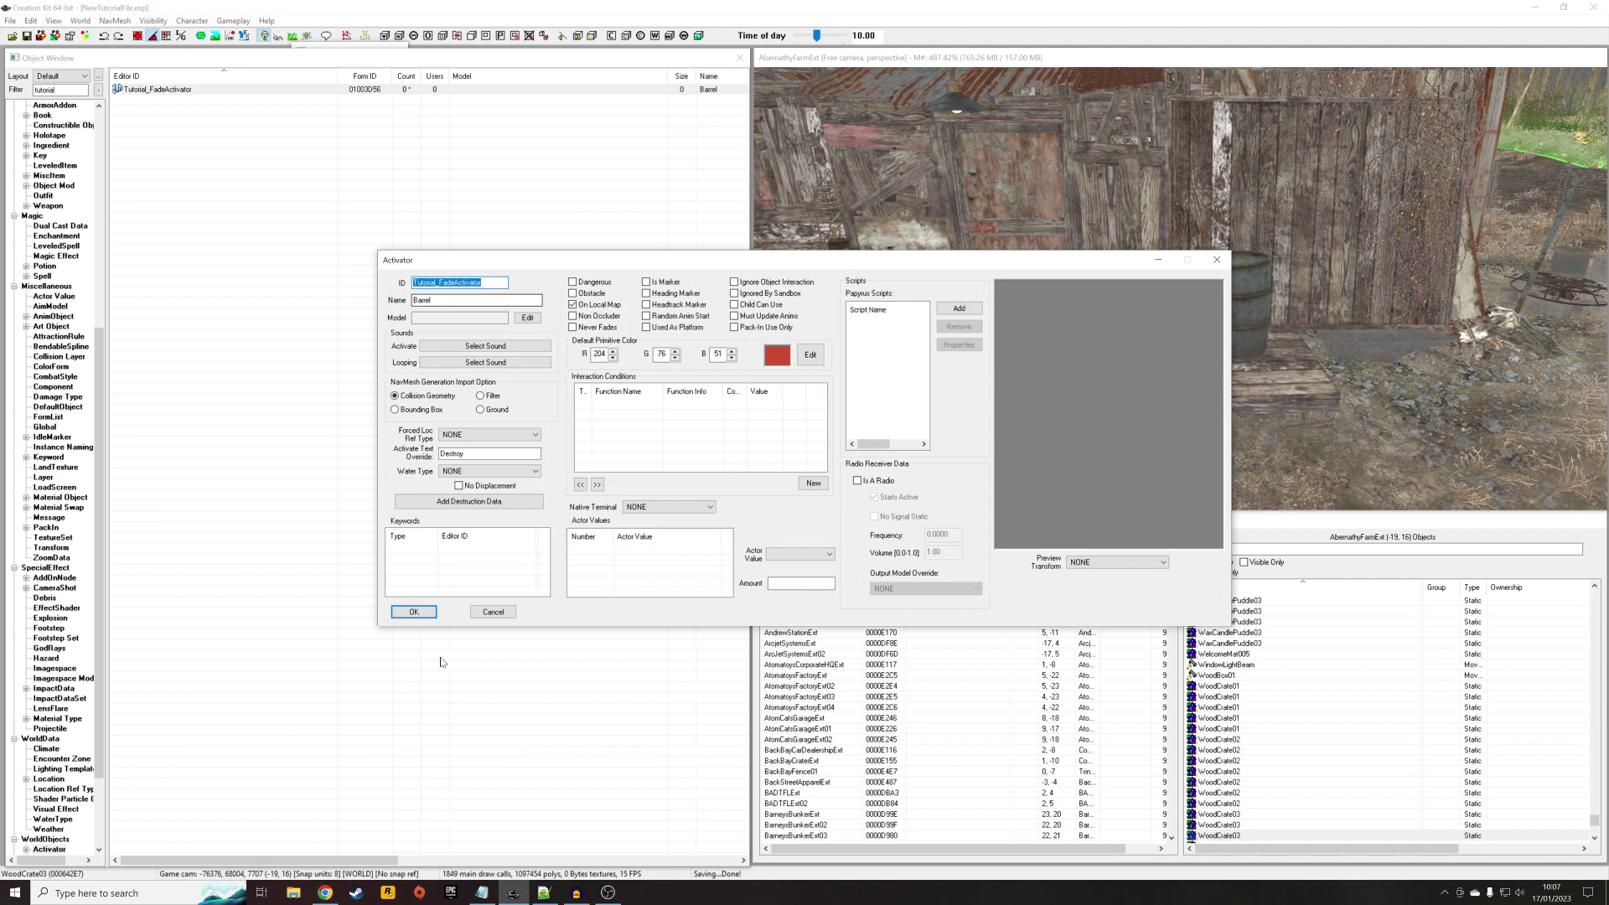
- Attach the defaultrefonactivate script and set its myQuest property to Tutorial_FadeQuest
click(960, 310)
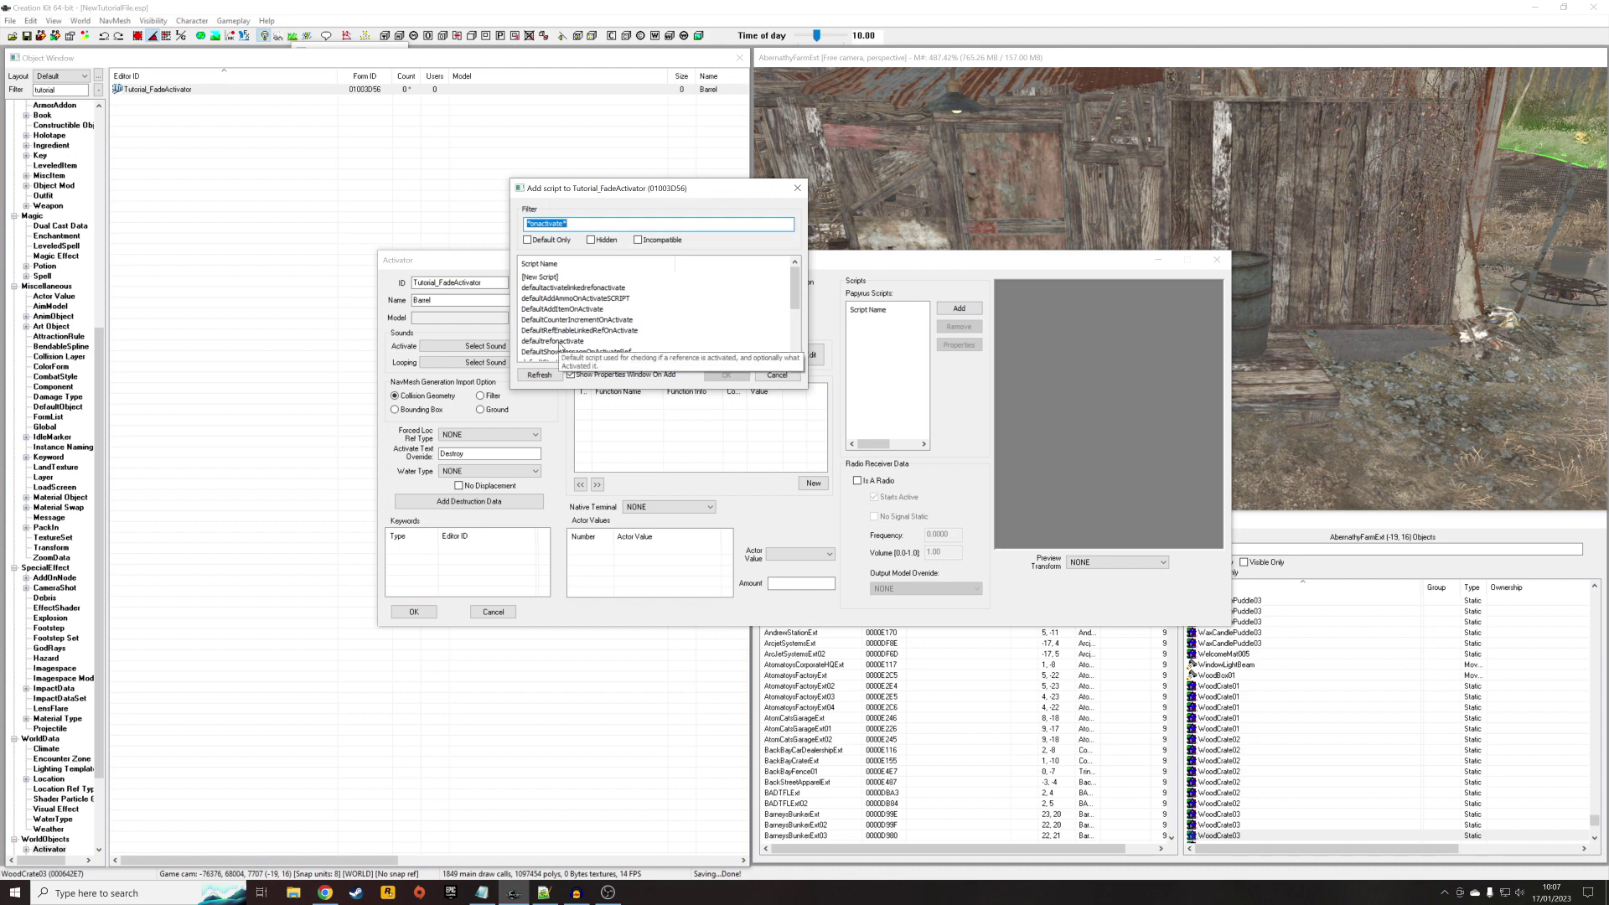
double_click(560, 342)
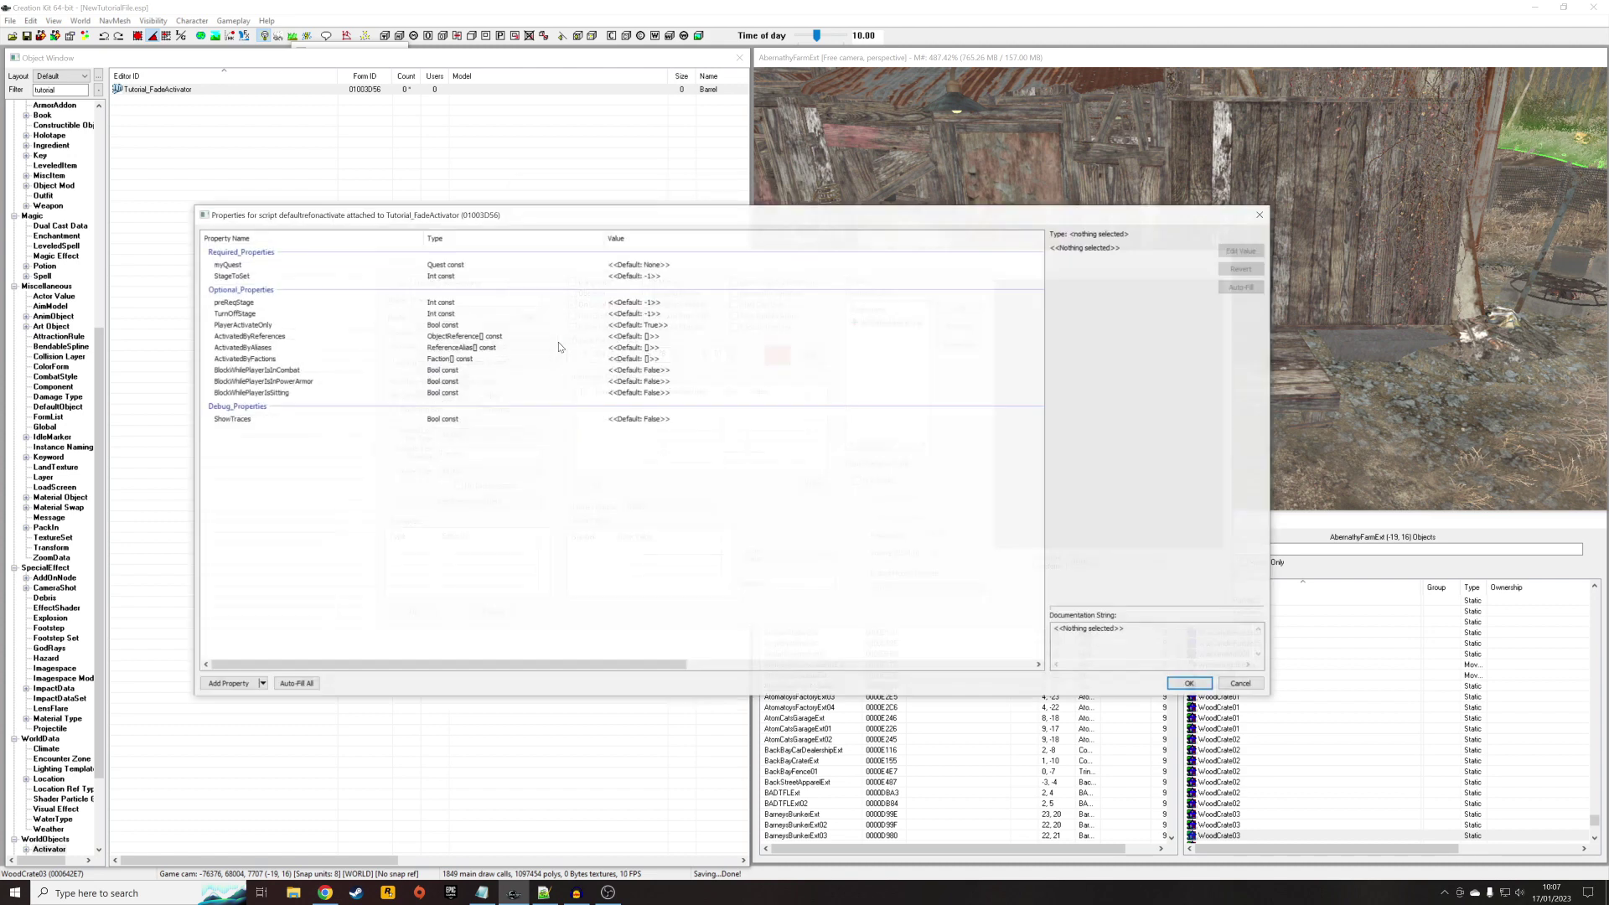
click(671, 270)
click(1243, 251)
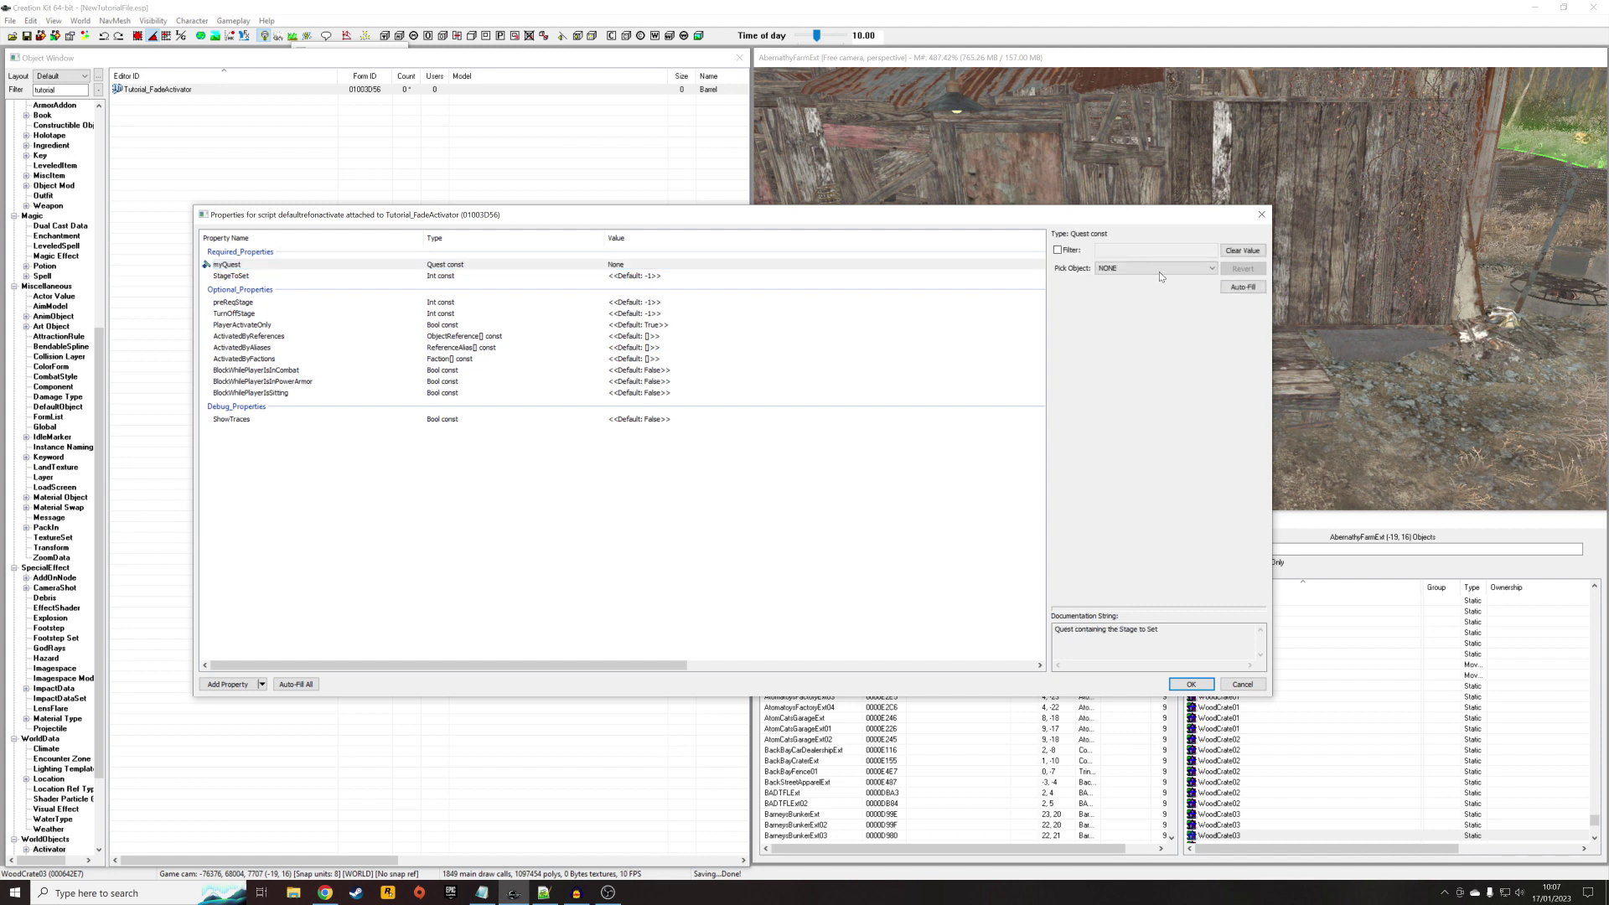
click(1157, 270)
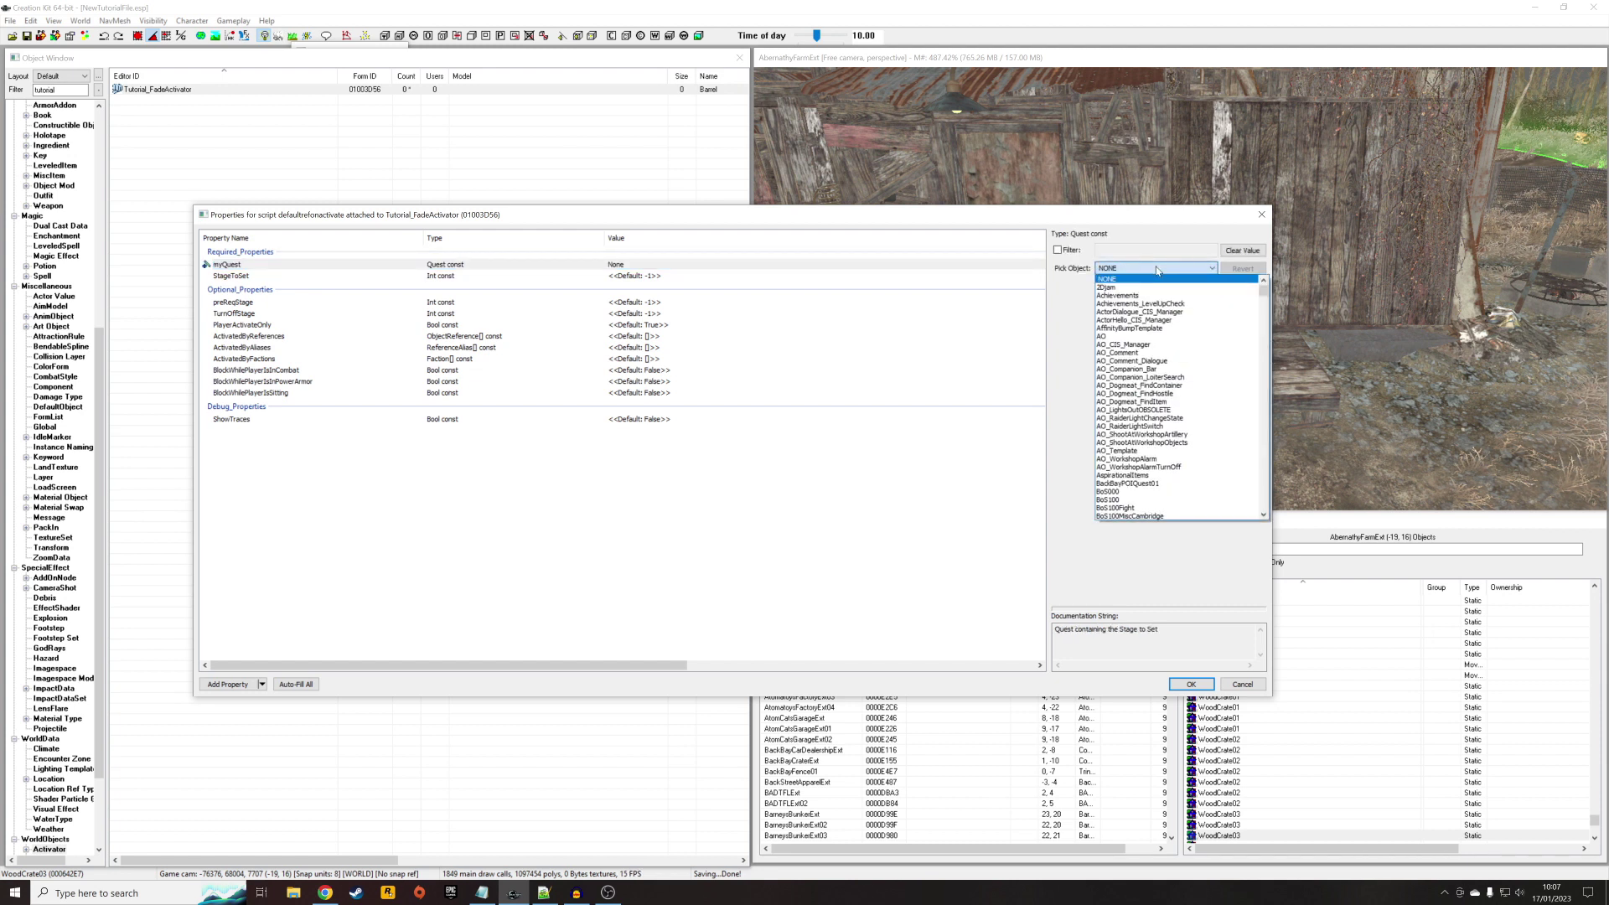
key(t)
key(Down)
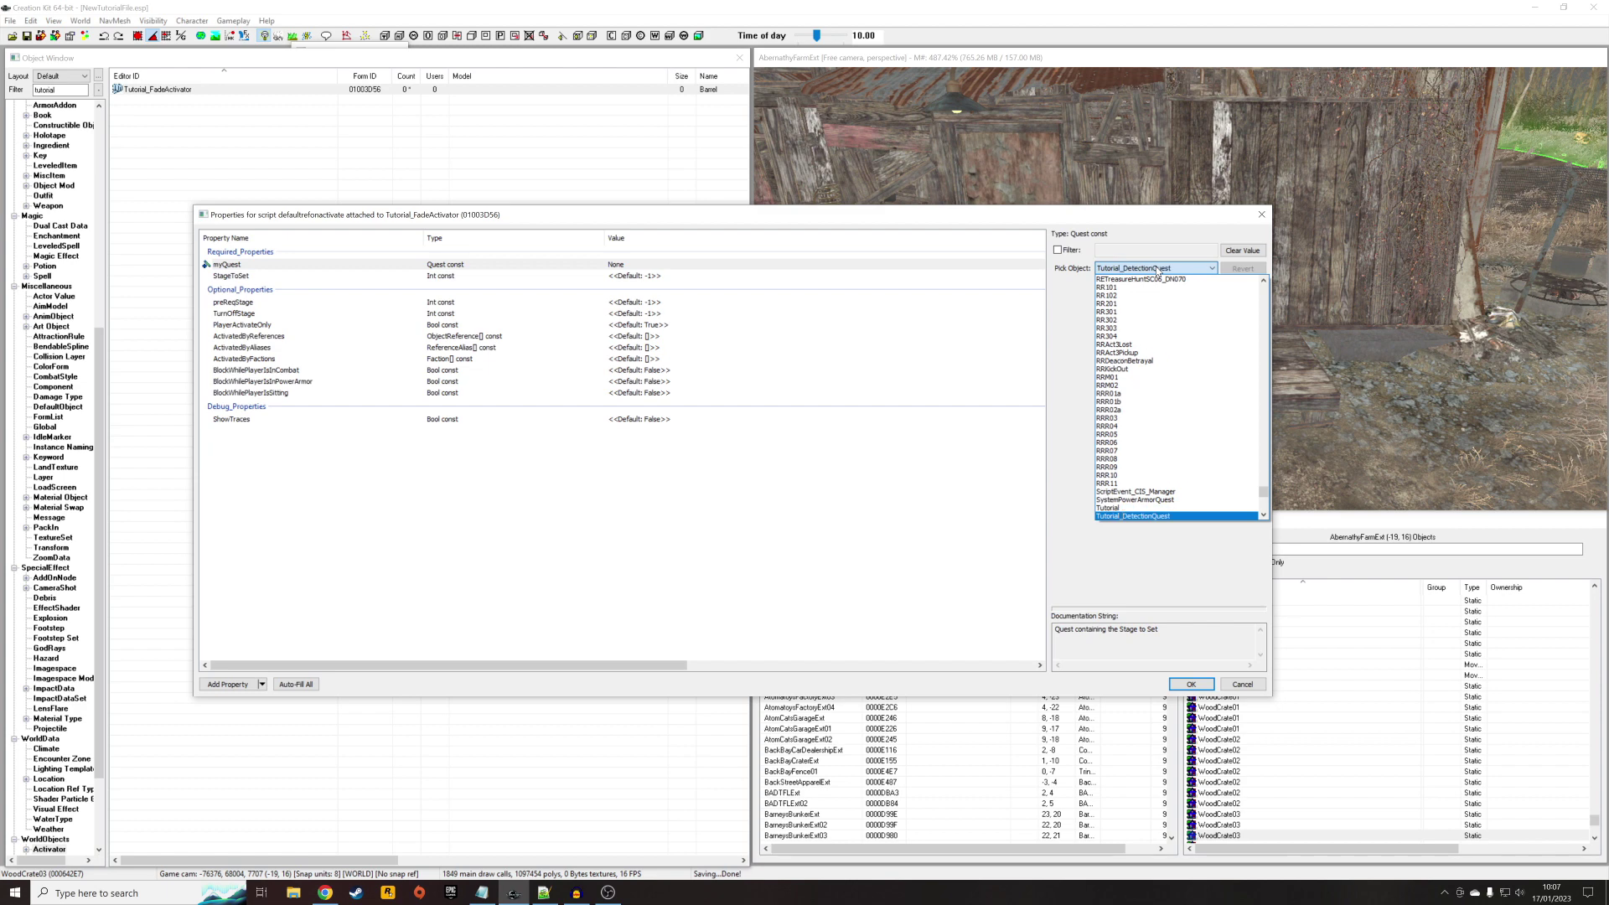
key(Return)
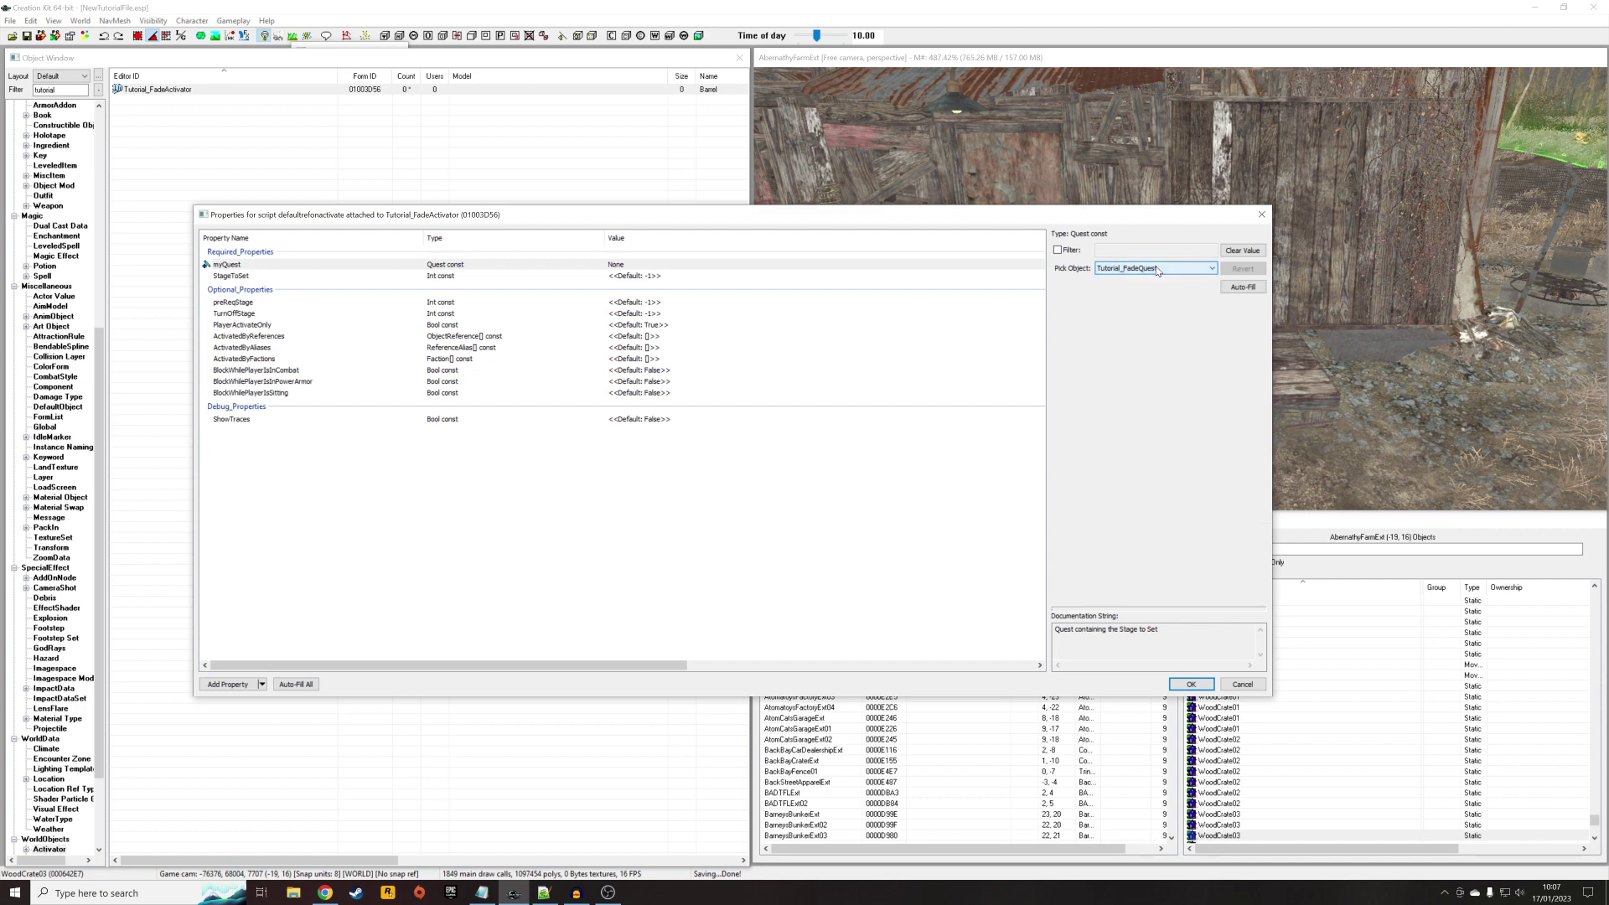
- Set StageToSet to 5, confirm the script properties, and save the activator
click(732, 276)
text(5)
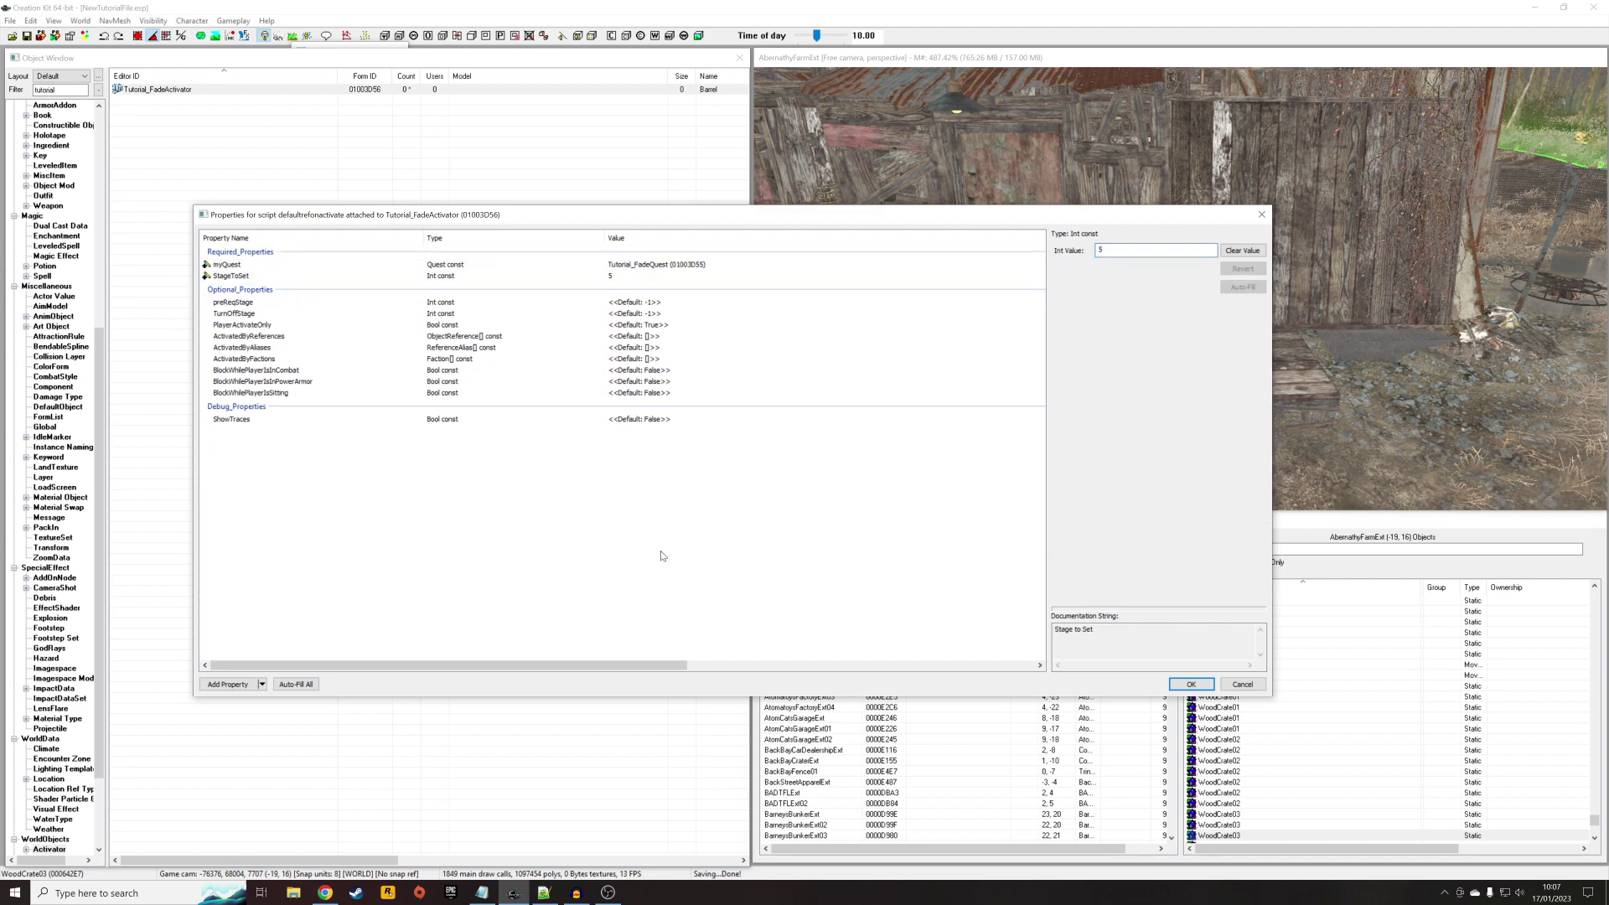
click(650, 263)
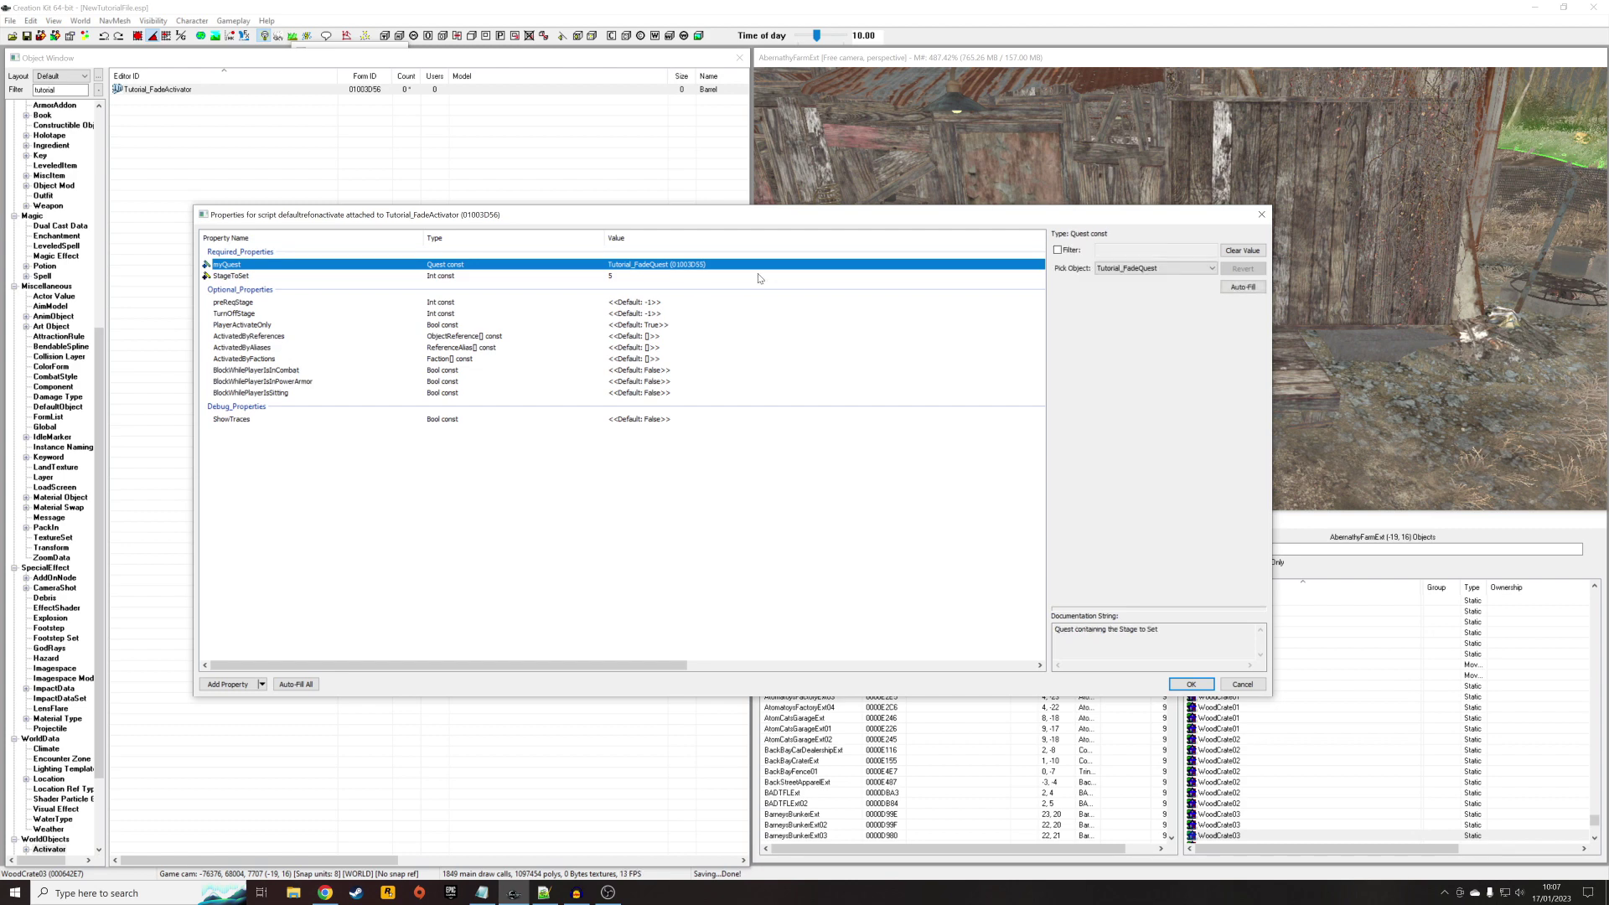
click(595, 275)
click(1191, 685)
click(899, 346)
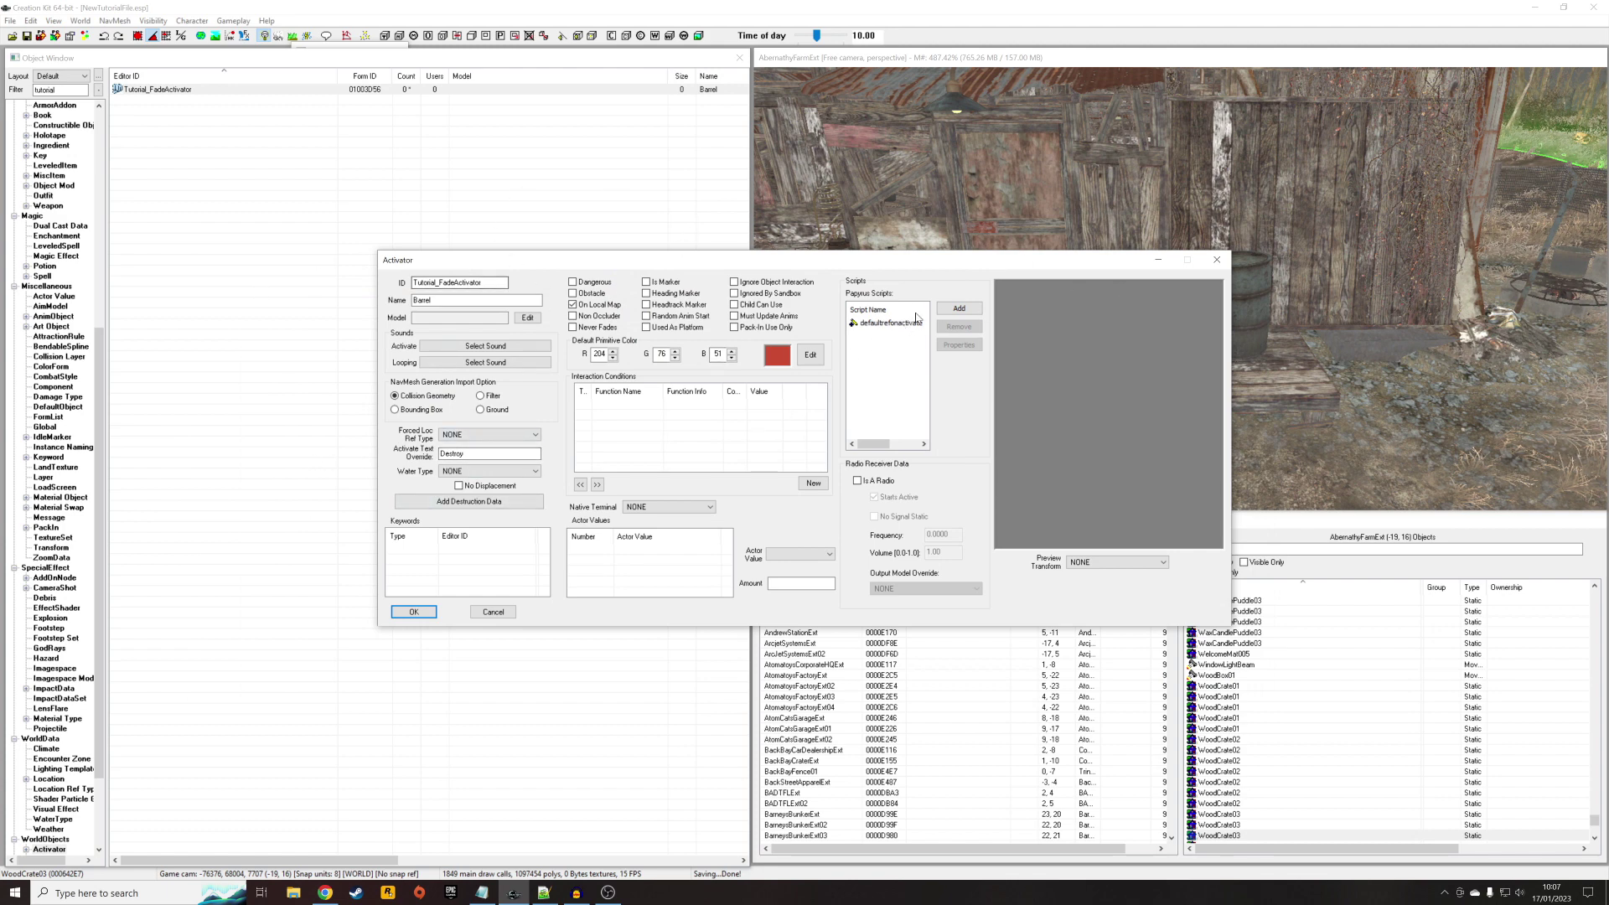
click(415, 612)
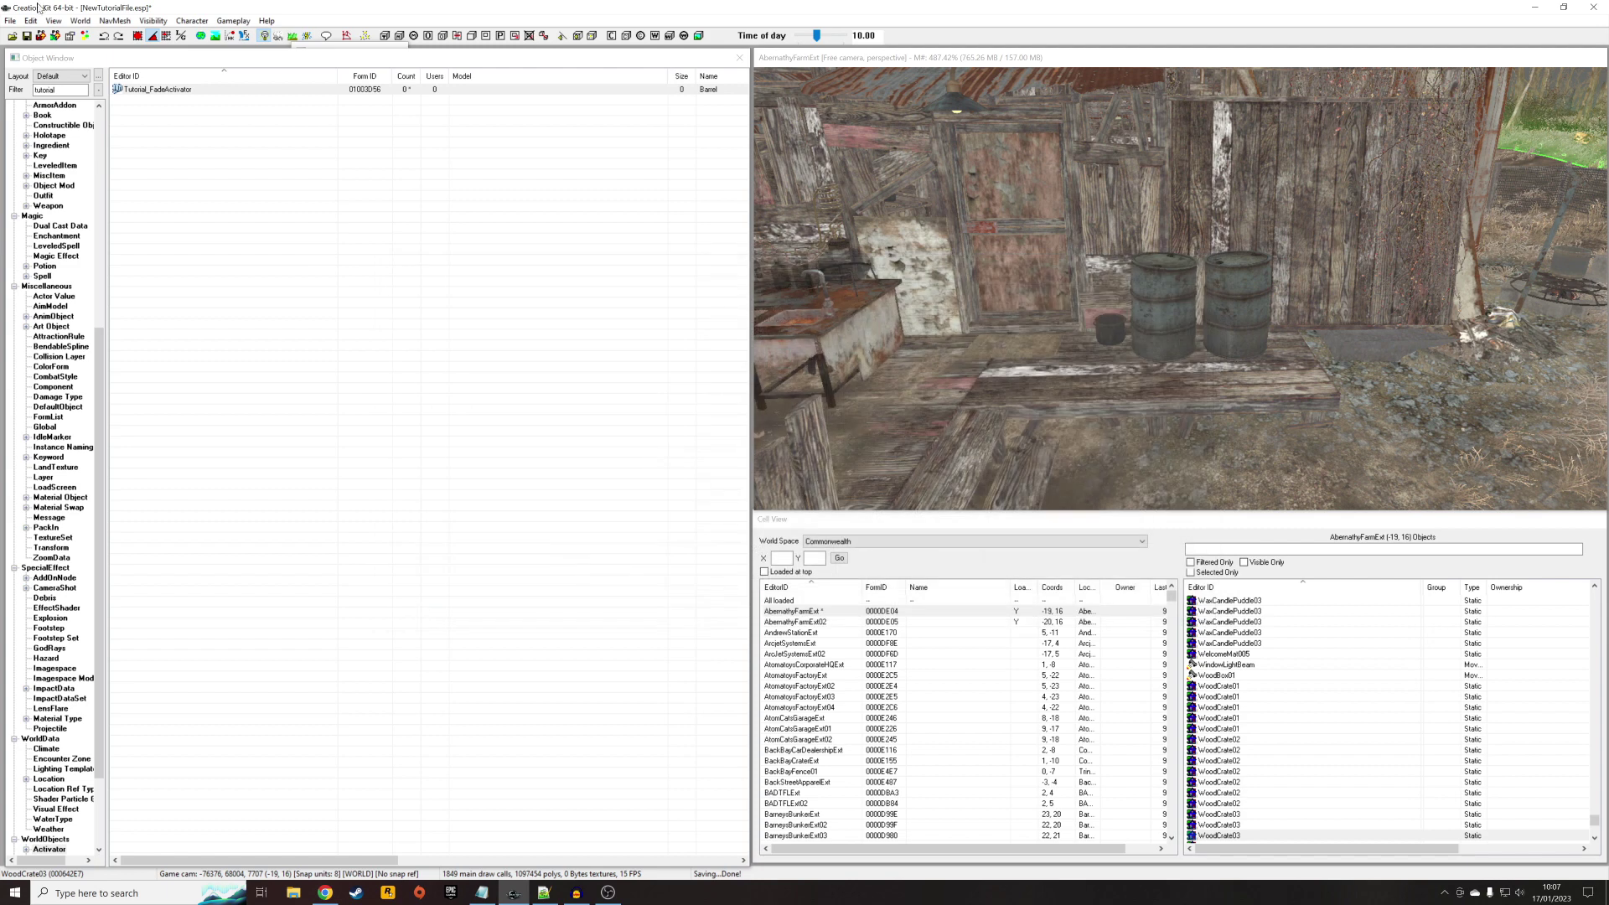